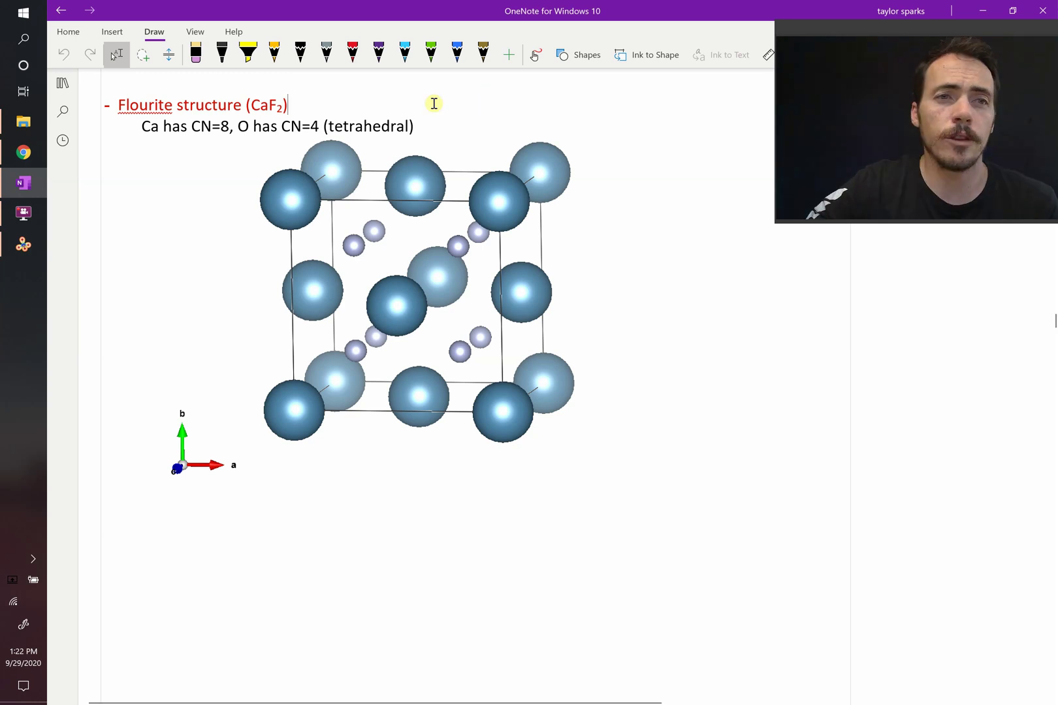
Step: Select the CaF2 formula, the 'CN=' text and the unit-cell picture on the fluorite page
double_click(268, 103)
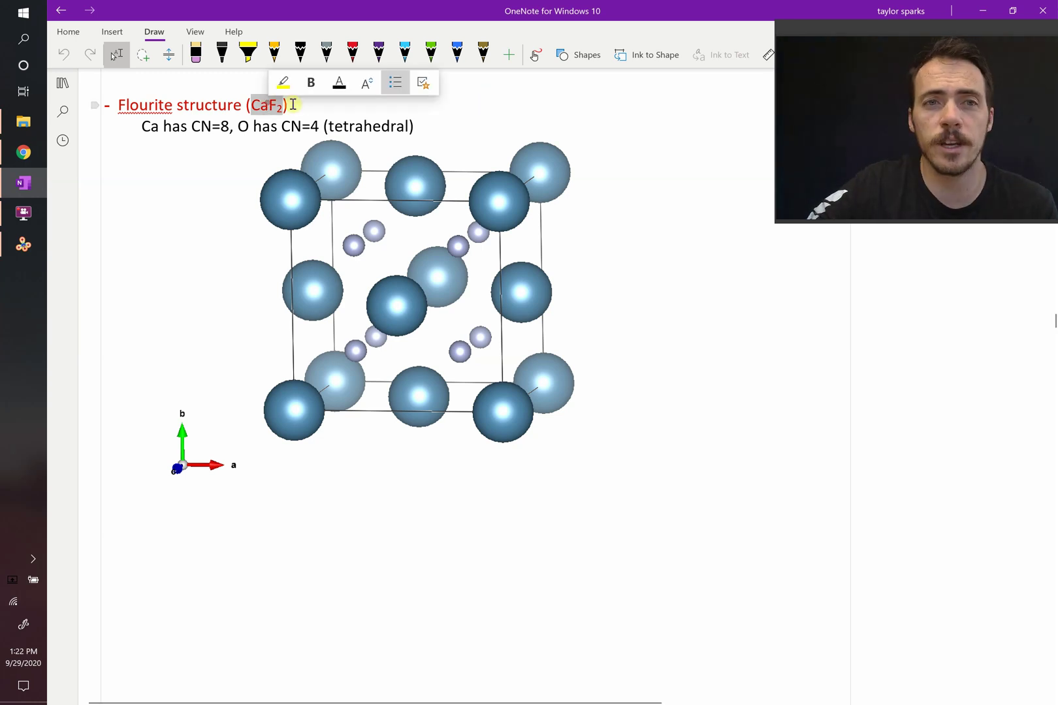
left_click(331, 107)
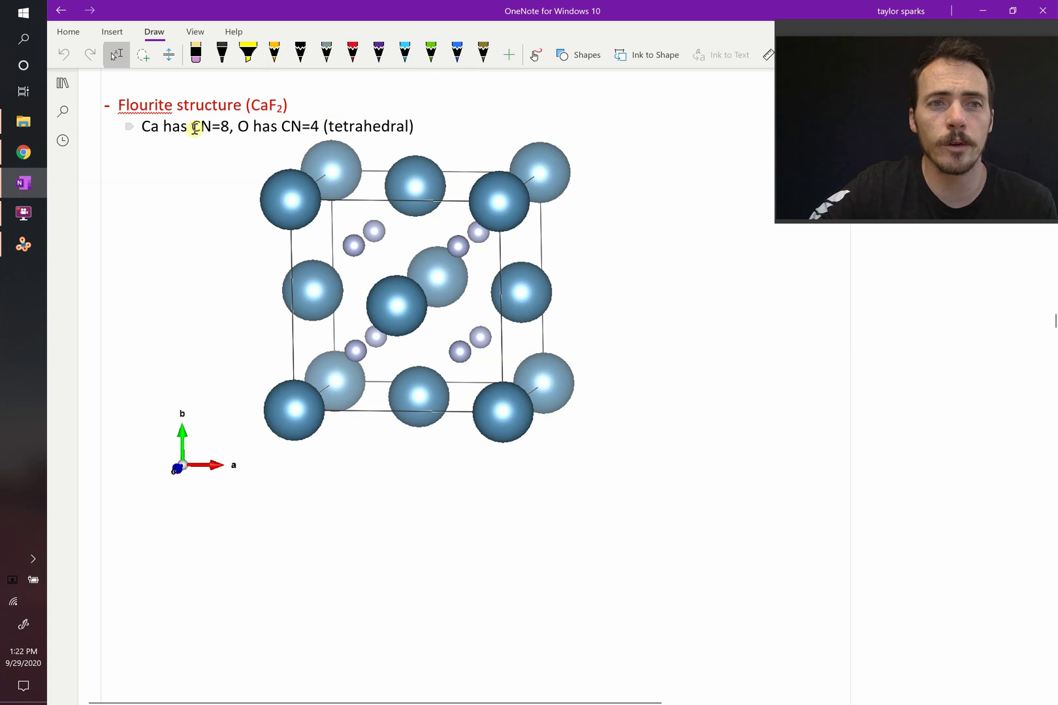
left_click_drag(191, 126, 221, 129)
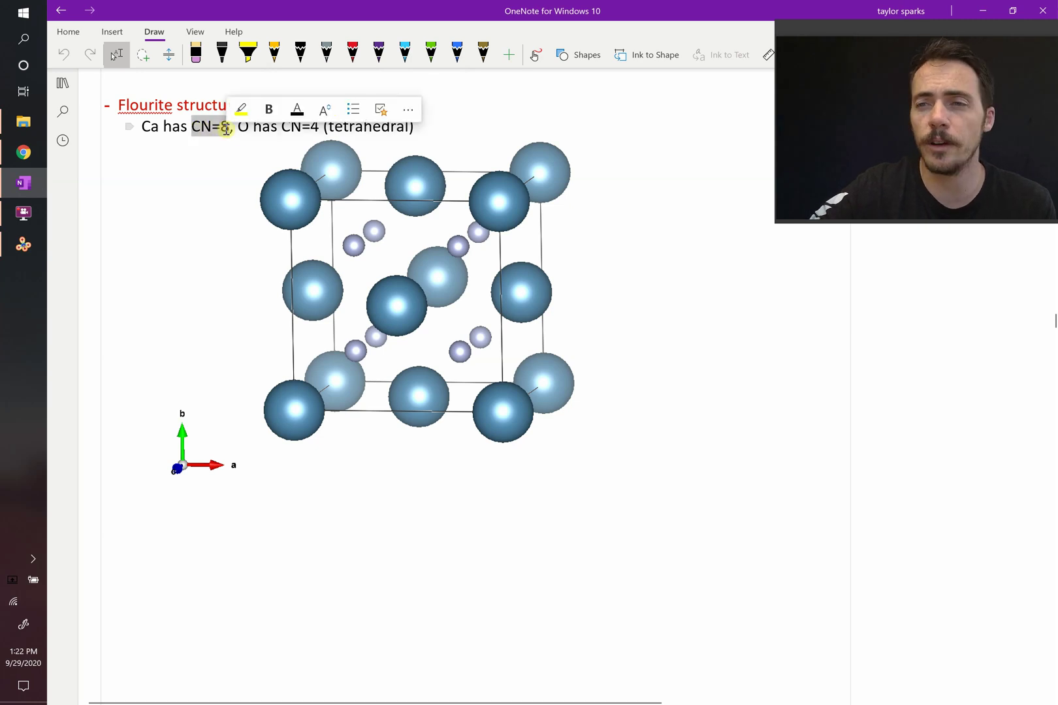
left_click(206, 184)
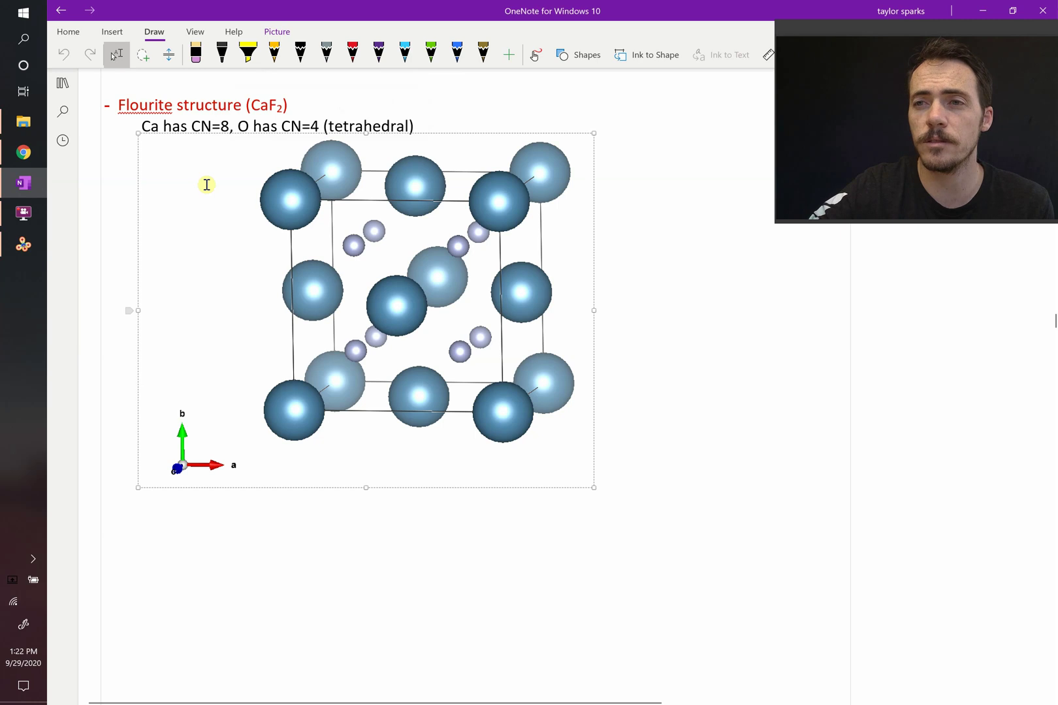
Step: Read the Ca (CN 8) radius 1.12 and the F radius, then view the 1.12/1.31 calculator result
left_click(24, 152)
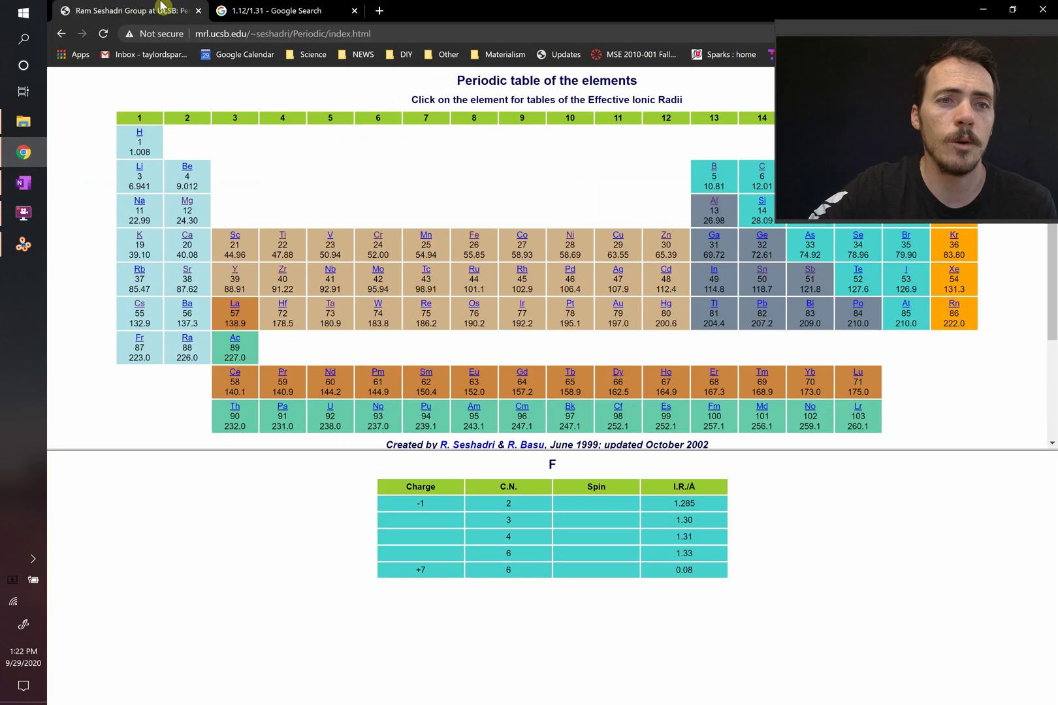
left_click(187, 235)
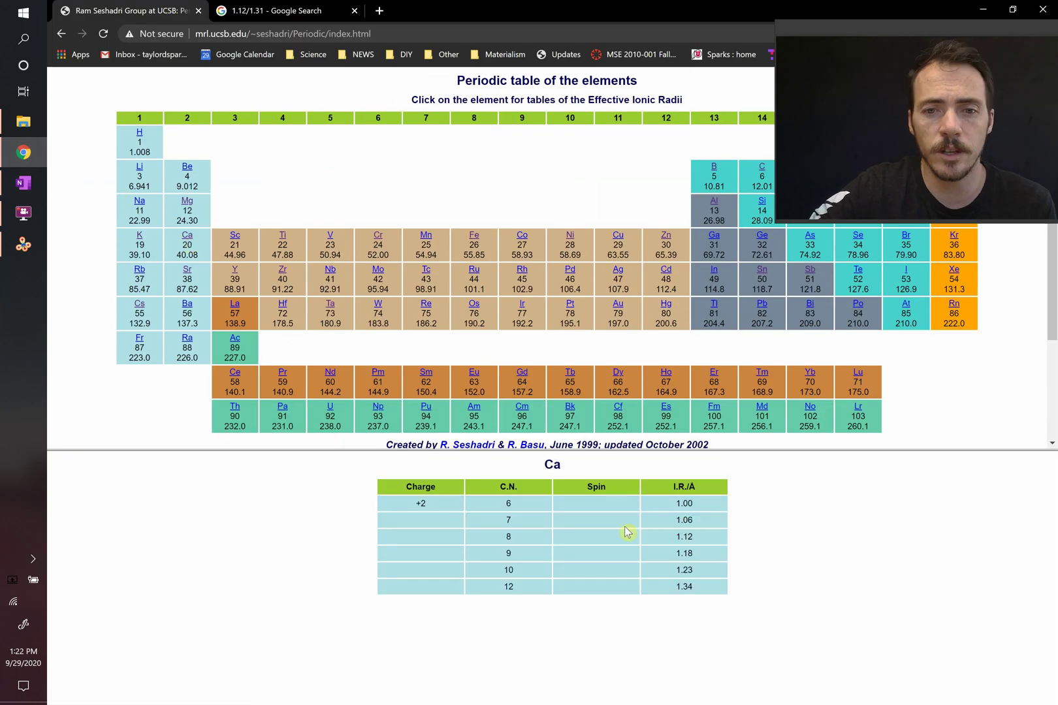
double_click(693, 536)
left_click_drag(878, 21, 892, 147)
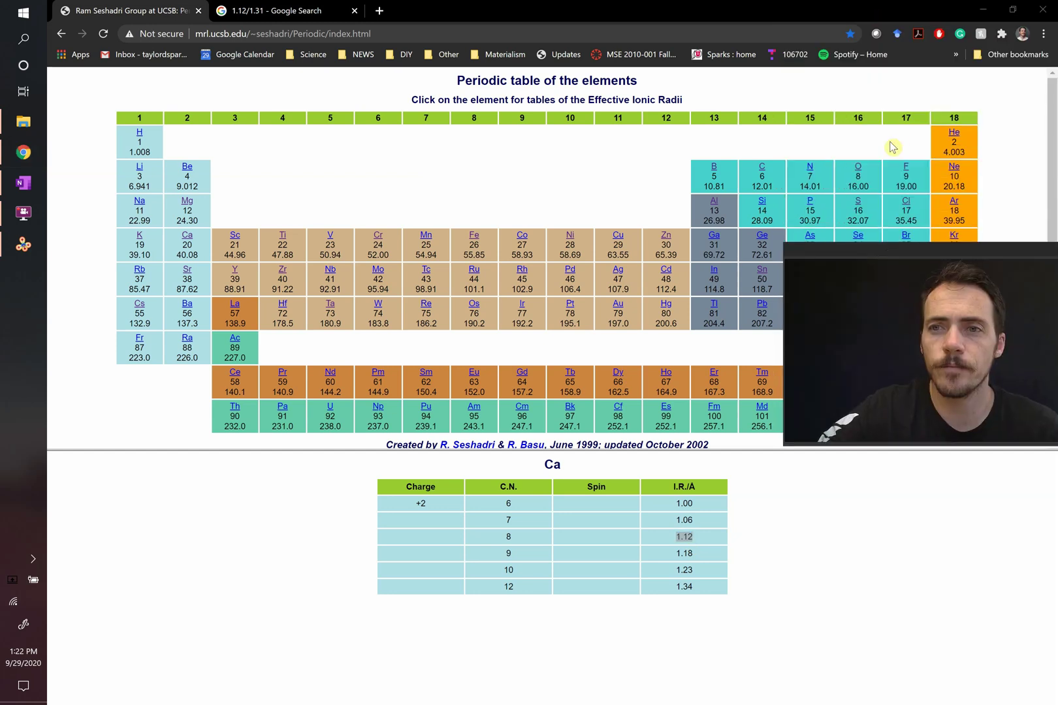
left_click(906, 167)
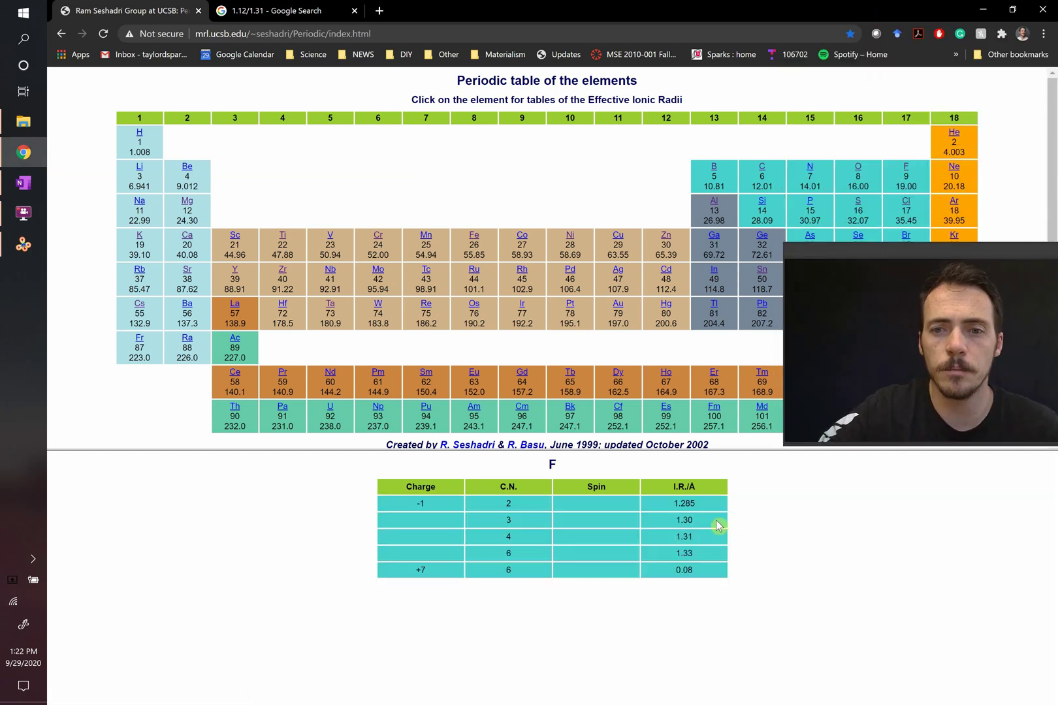
left_click(268, 11)
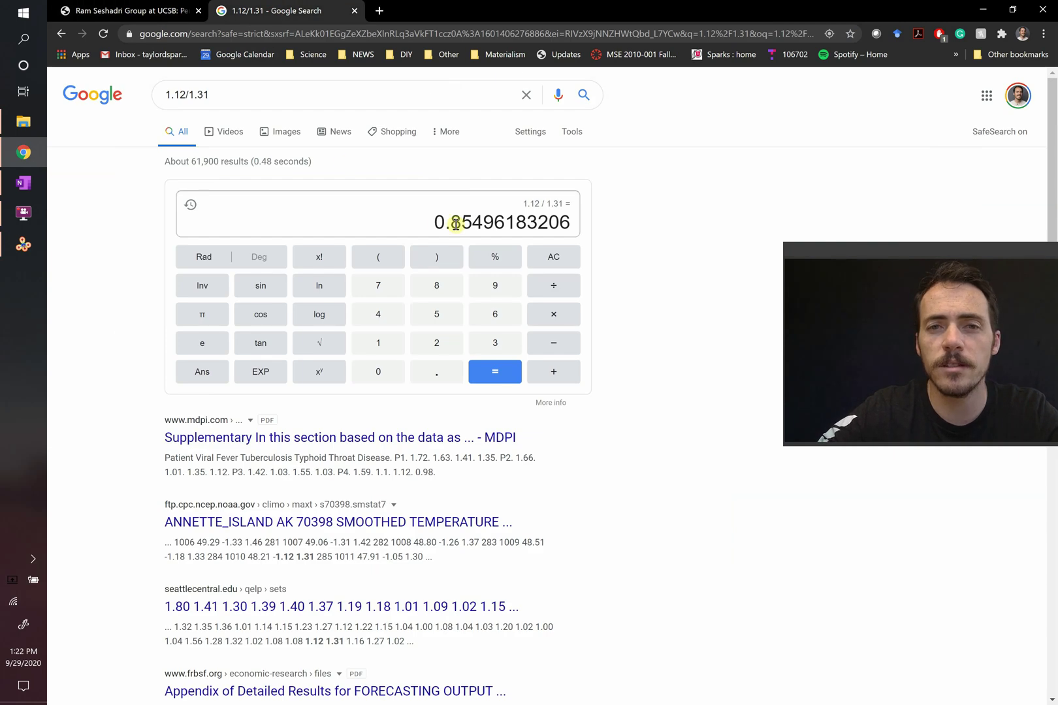
Step: Draw red ink arrows on the unit-cell image and handwrite 'anion' and 'cation' labels
left_click(30, 188)
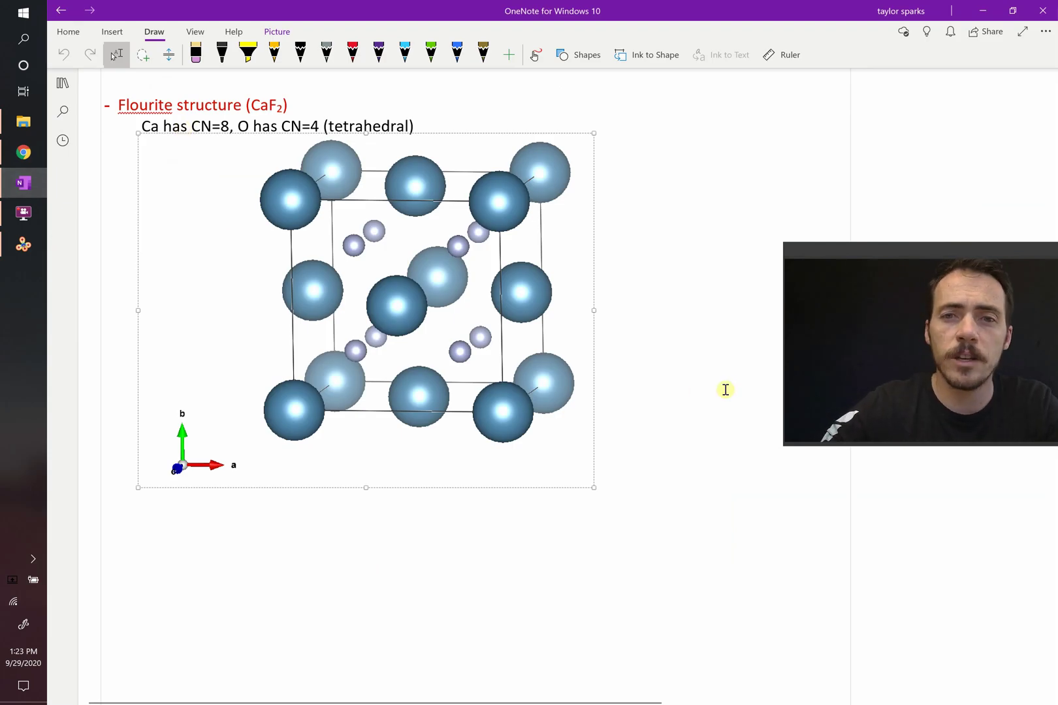
left_click(637, 521)
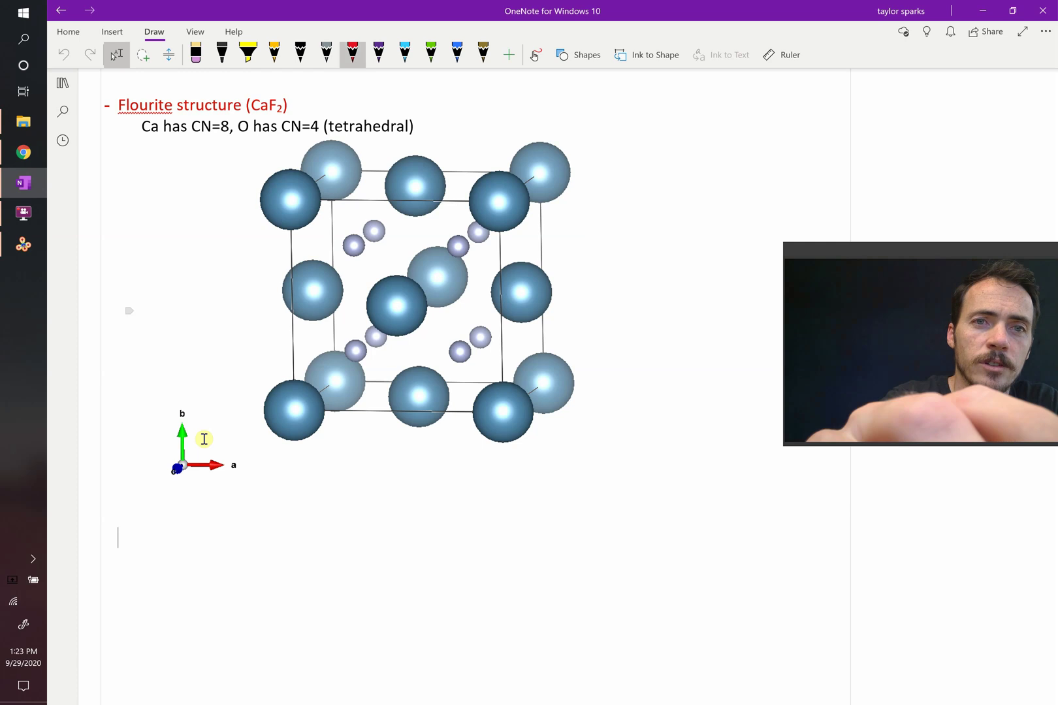
left_click(353, 55)
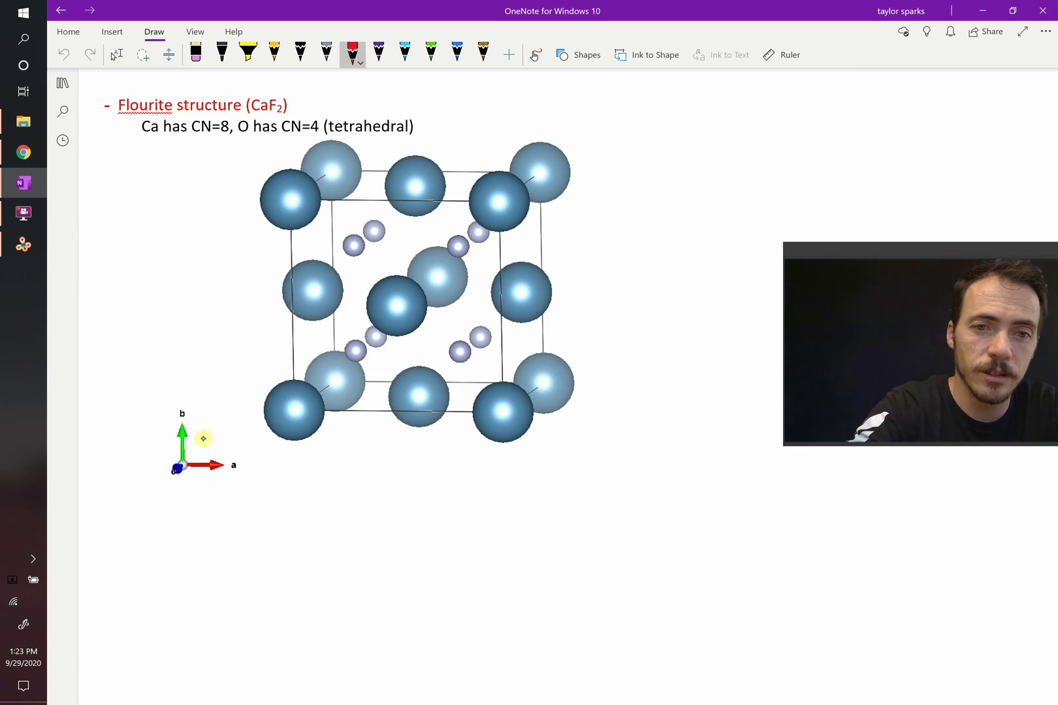
left_click_drag(383, 456, 368, 371)
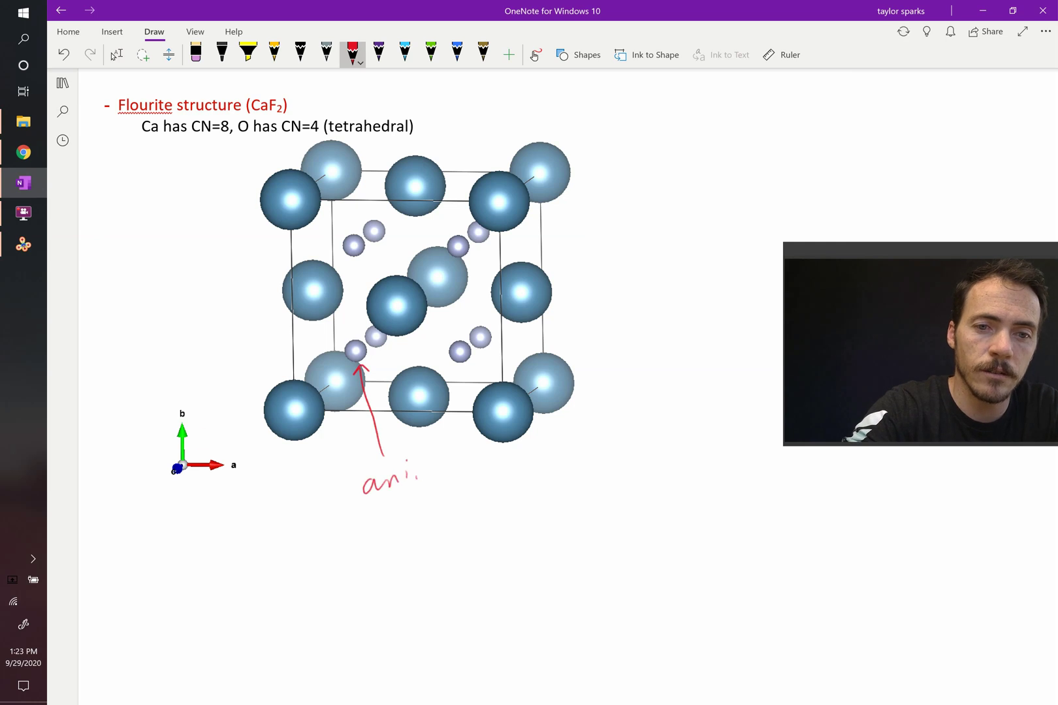
left_click_drag(311, 533, 301, 471)
left_click_drag(293, 481, 308, 480)
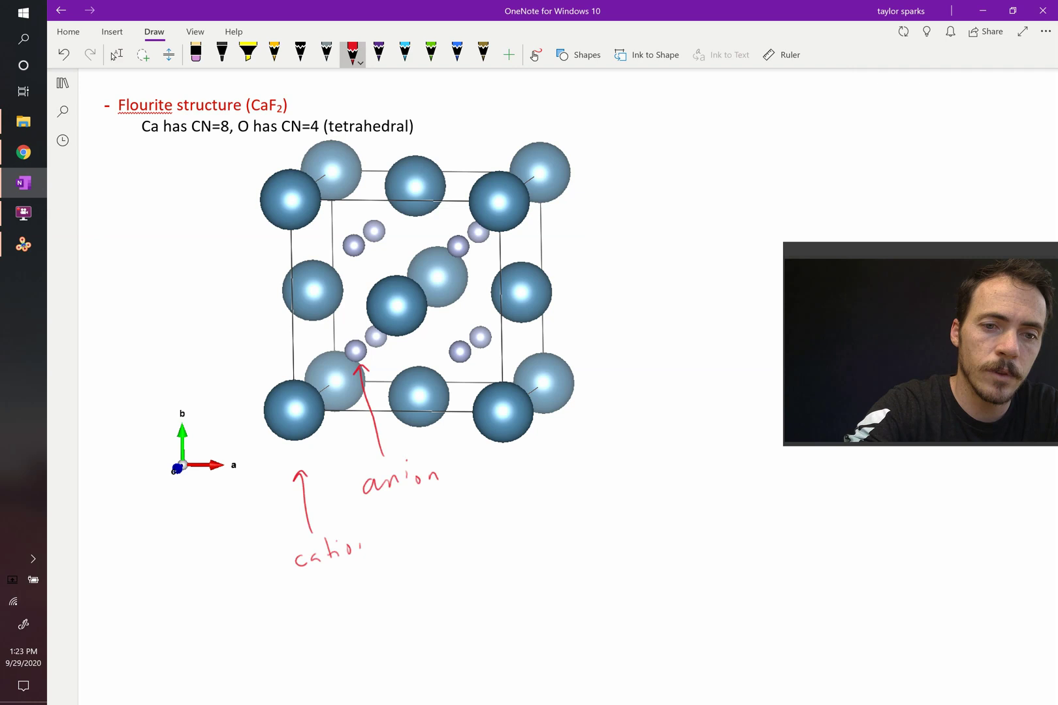
left_click_drag(359, 551, 366, 546)
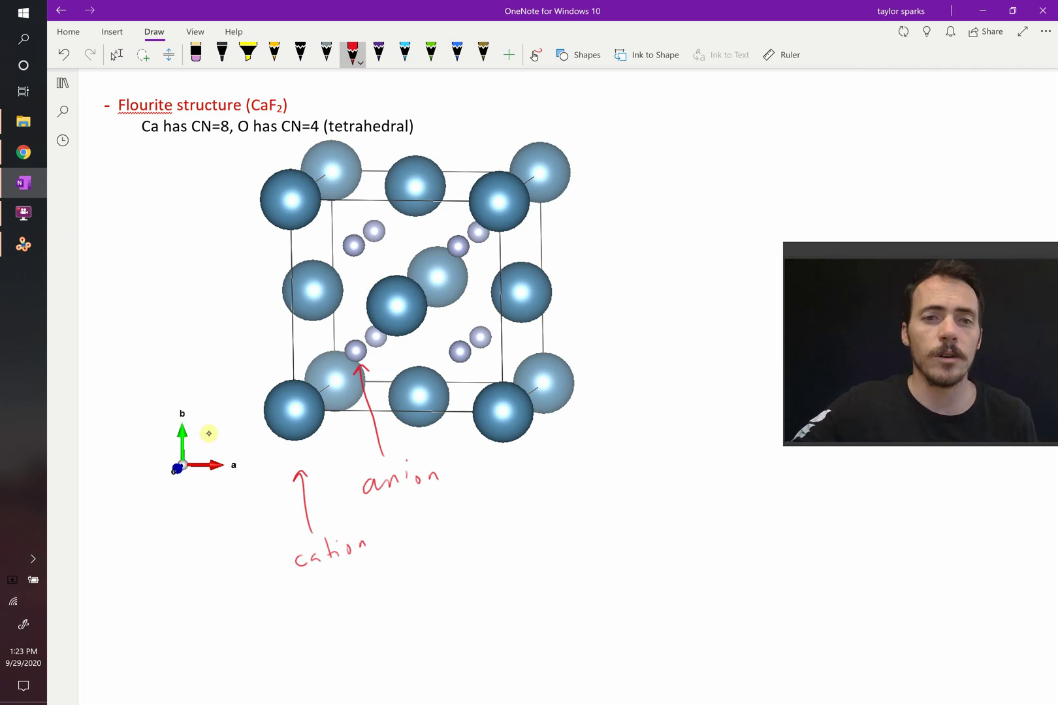
key("Escape")
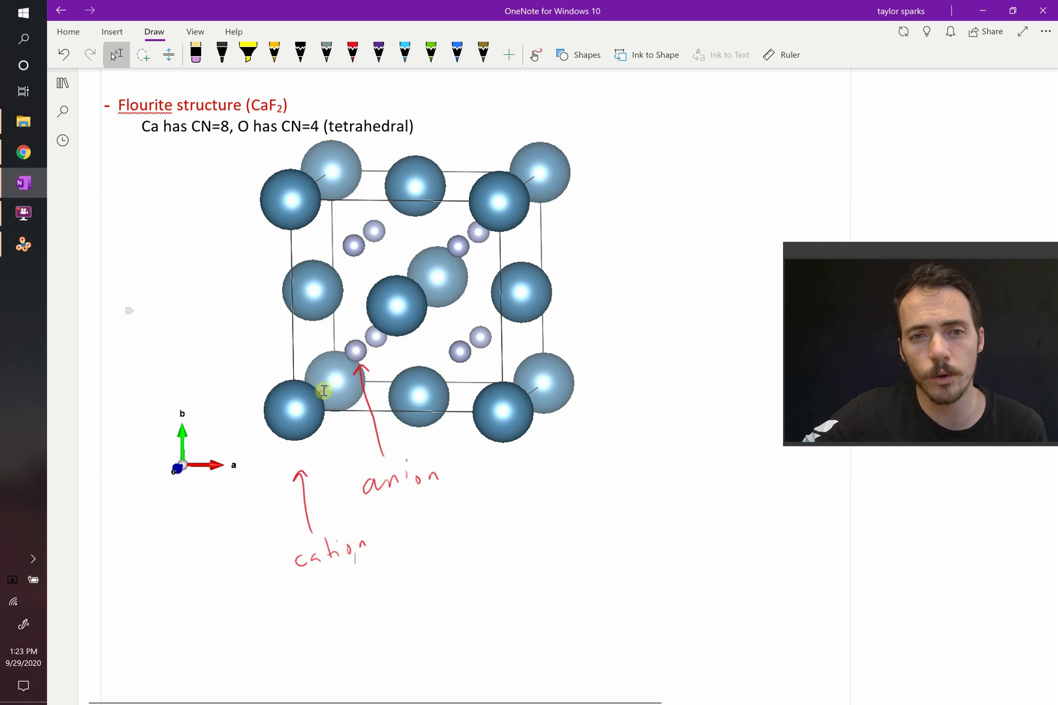
Step: Set the VESTA boundary maxima to 2, rotate the enlarged structure and select a Ca atom
left_click(21, 249)
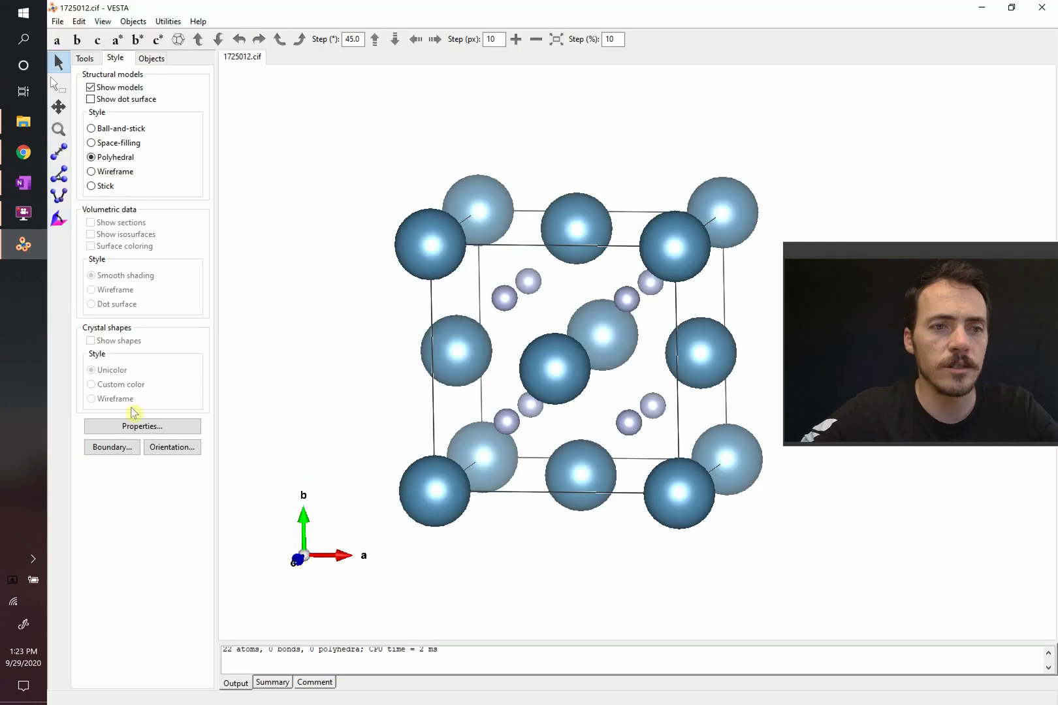
left_click(124, 447)
double_click(296, 108)
type("2")
double_click(296, 91)
type("2")
double_click(296, 74)
type("2")
key("Return")
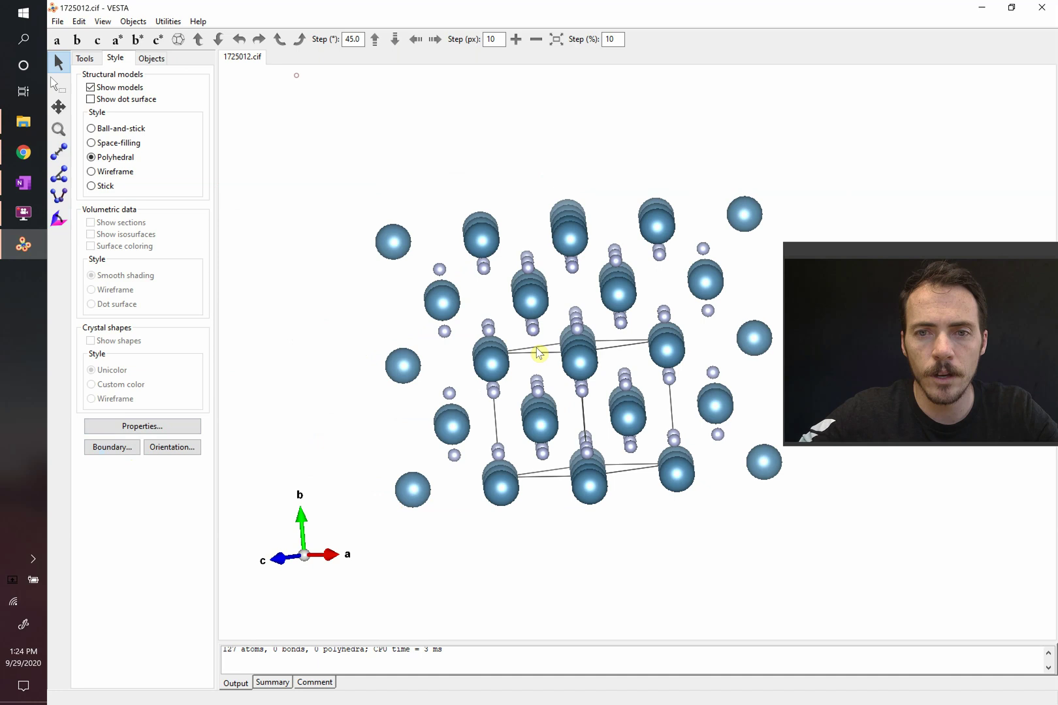
left_click_drag(538, 354, 692, 540)
left_click(580, 354)
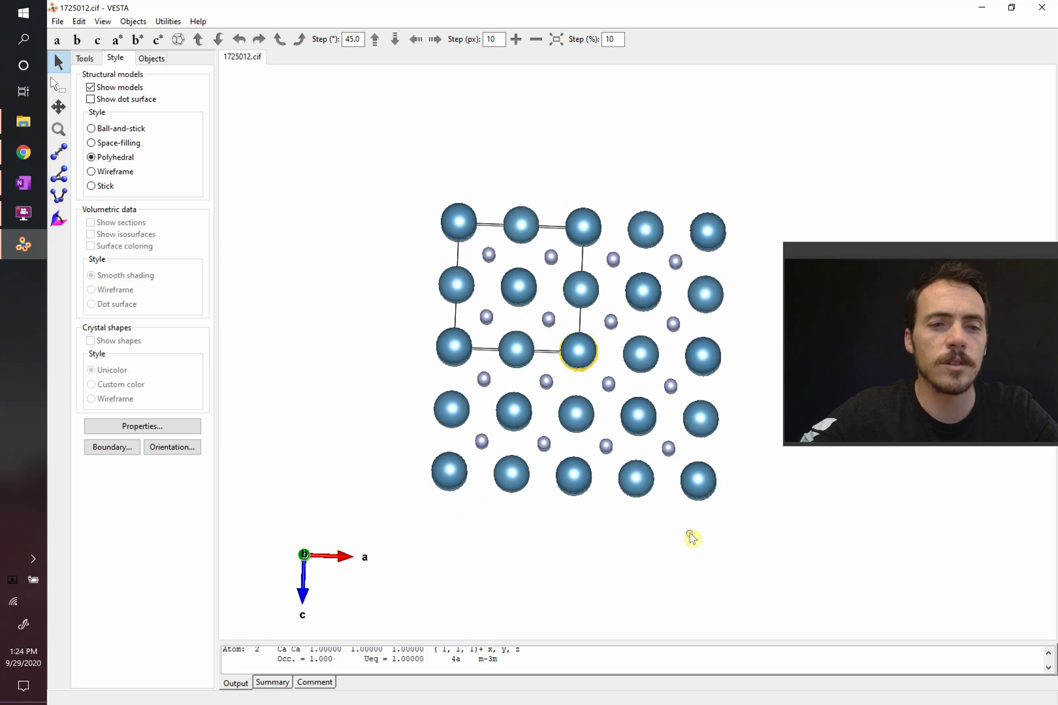
Step: Glance at the OneNote notes, then return to the VESTA structure
key("alt+Tab")
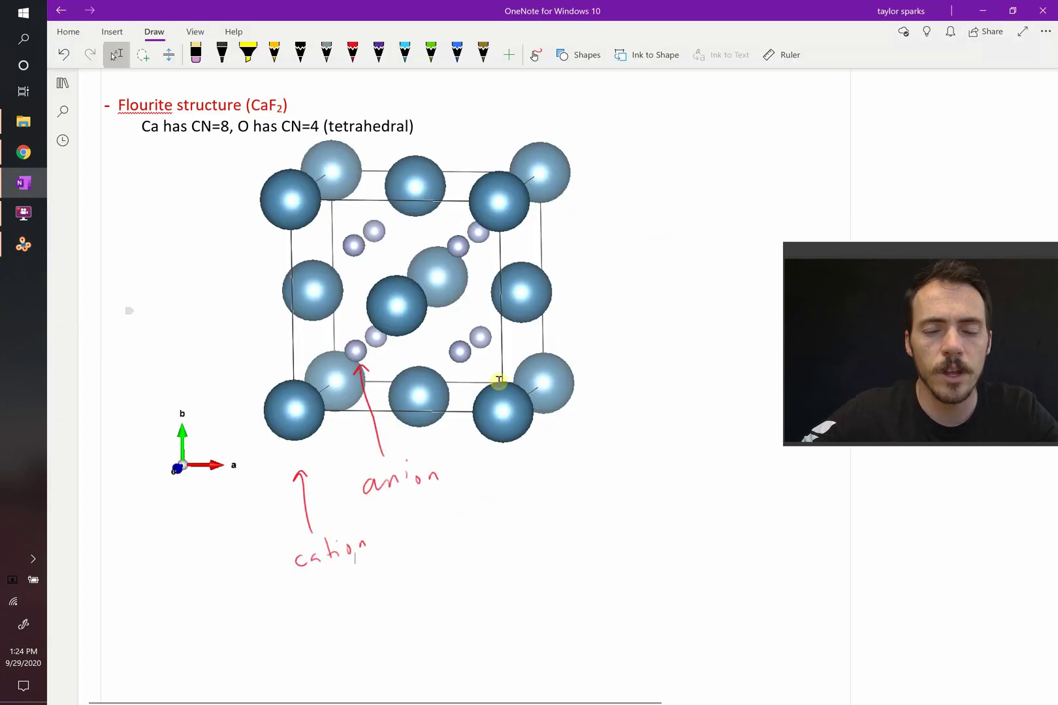
key("alt+Tab")
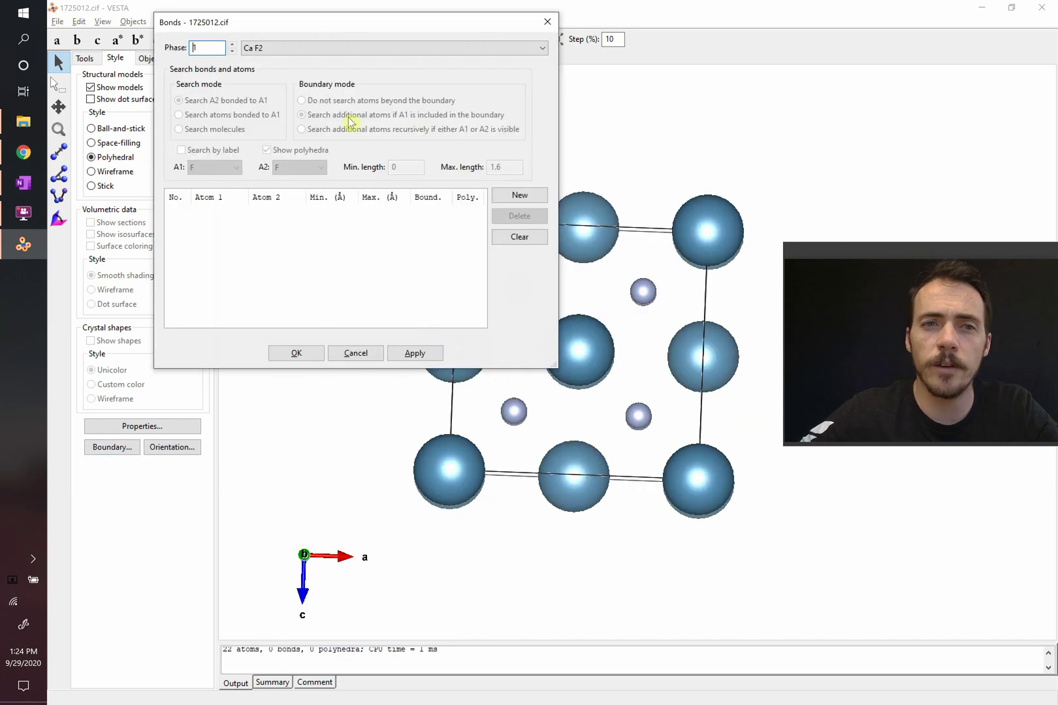
Step: Add a Ca–F bond search with maximum length 3 to draw the polyhedra
left_click(515, 199)
left_click(224, 168)
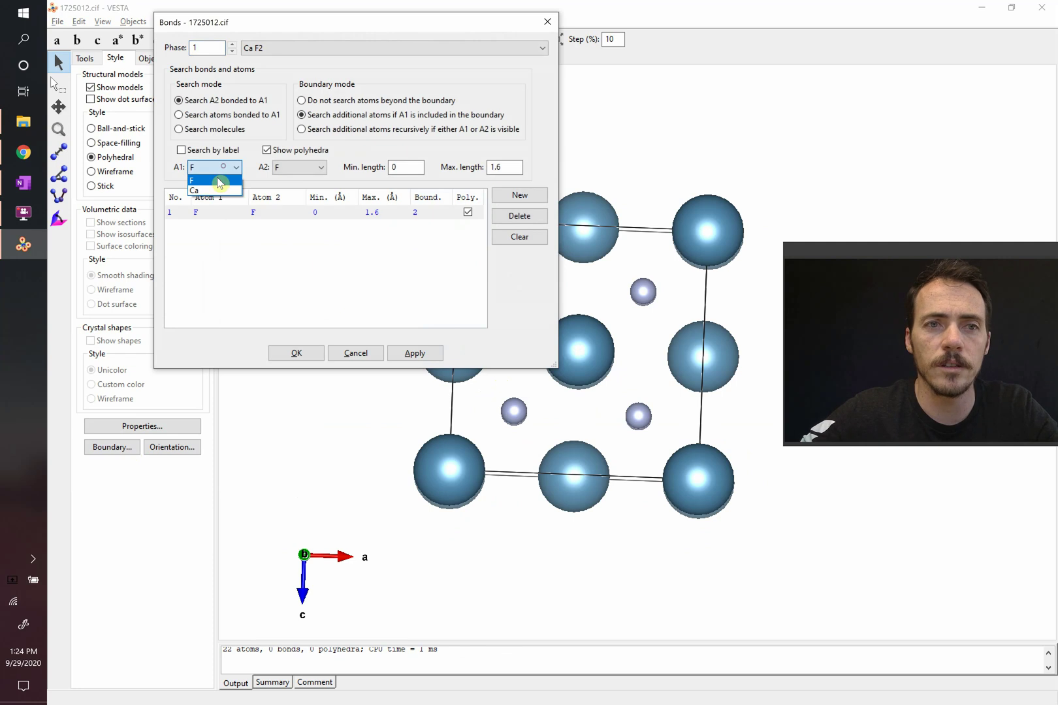
left_click(235, 185)
key("Up")
double_click(508, 168)
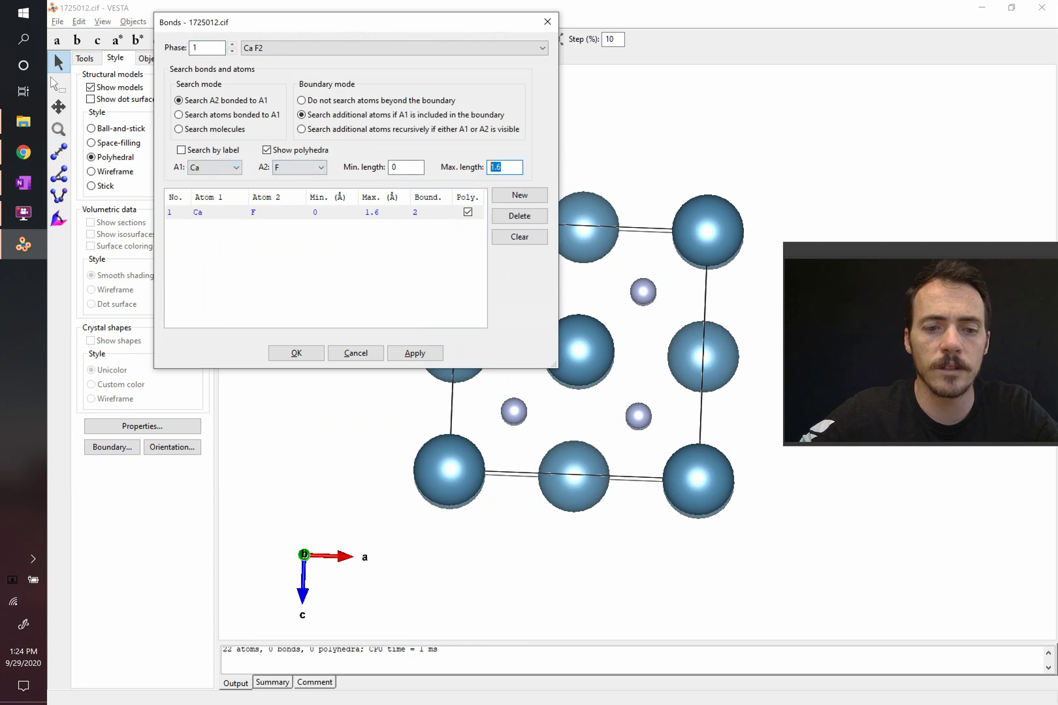
type("3")
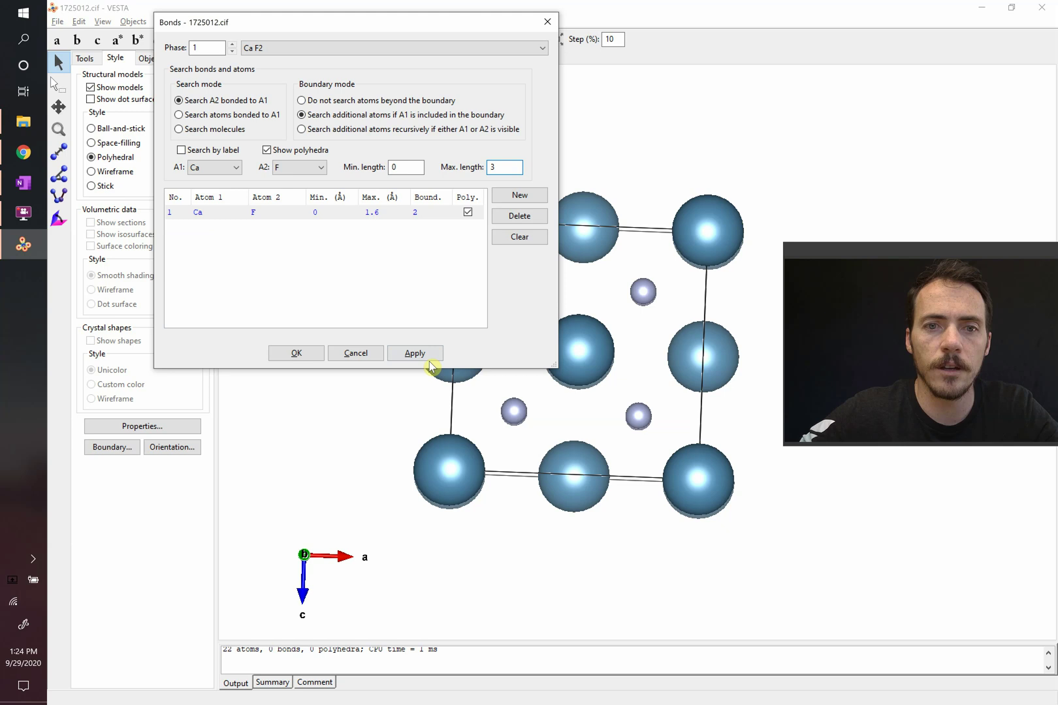
left_click(427, 357)
left_click(314, 356)
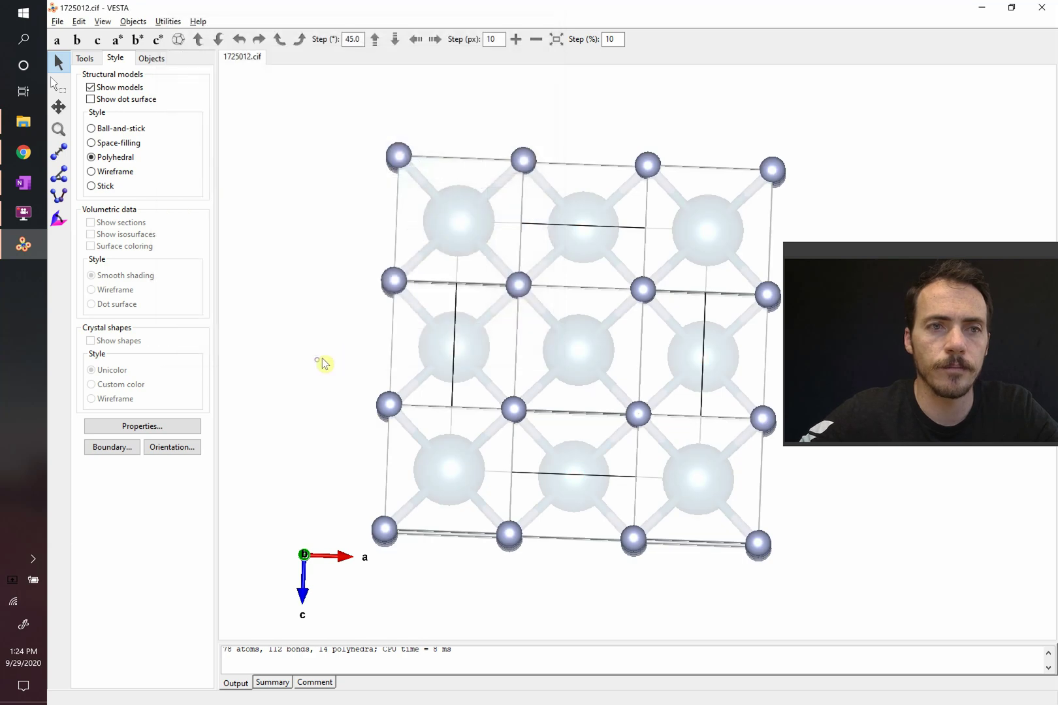
Step: Inspect a central Ca atom, then tilt the model from the b-axis view to an oblique angle
left_click_drag(567, 272, 476, 292)
left_click(406, 251)
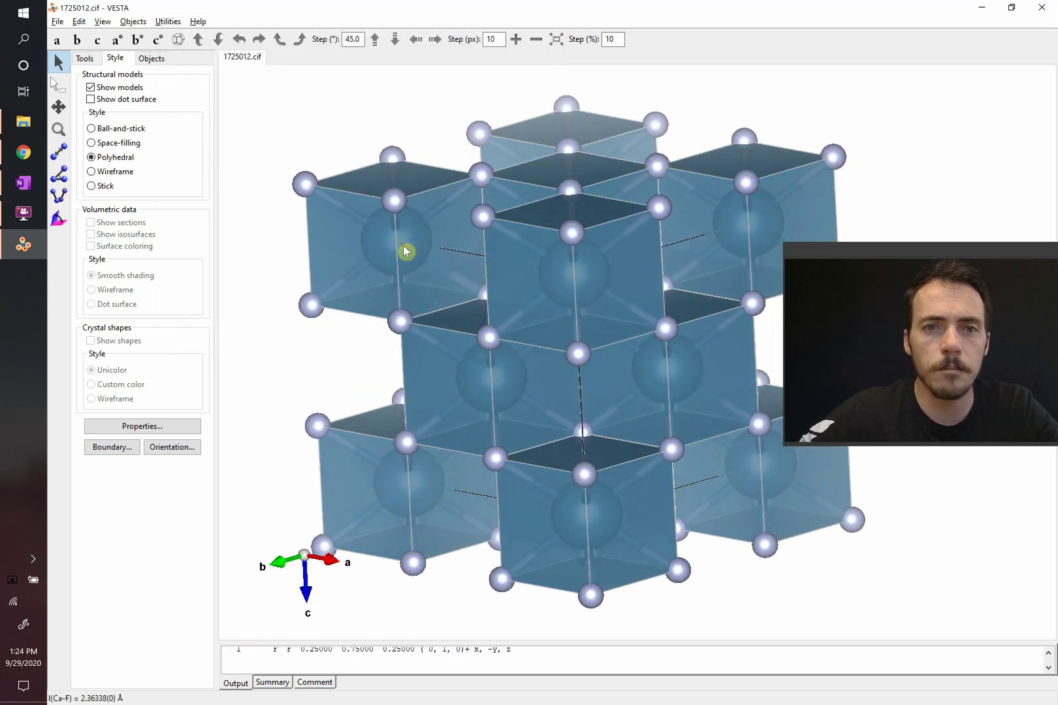
left_click(394, 247)
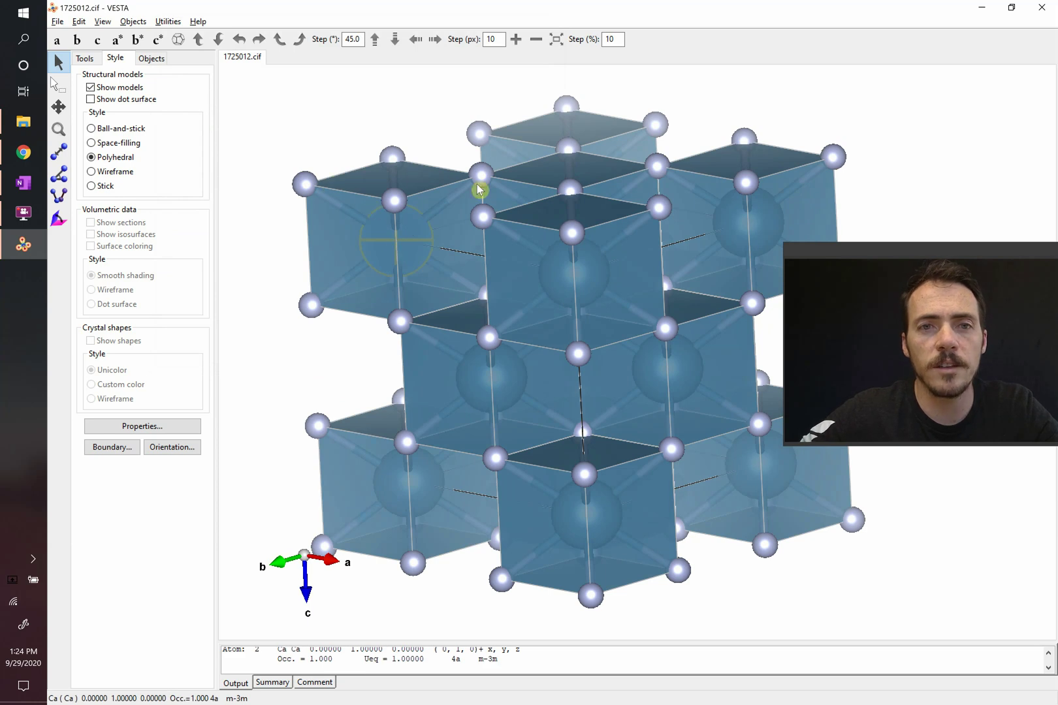
key("b")
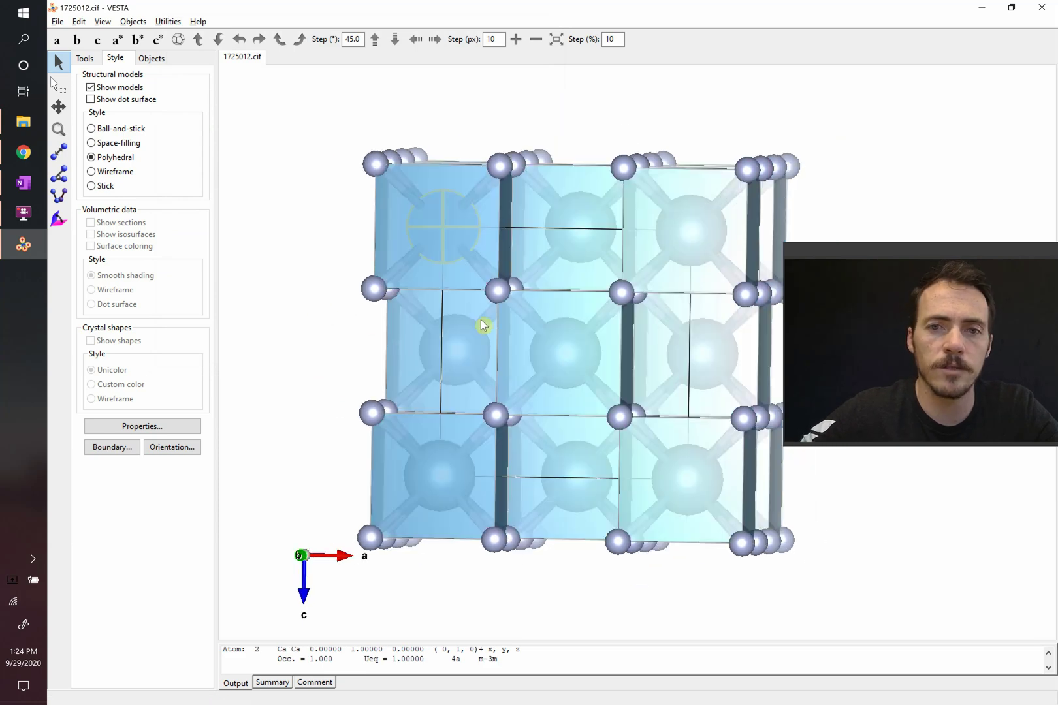
left_click_drag(439, 335, 385, 358)
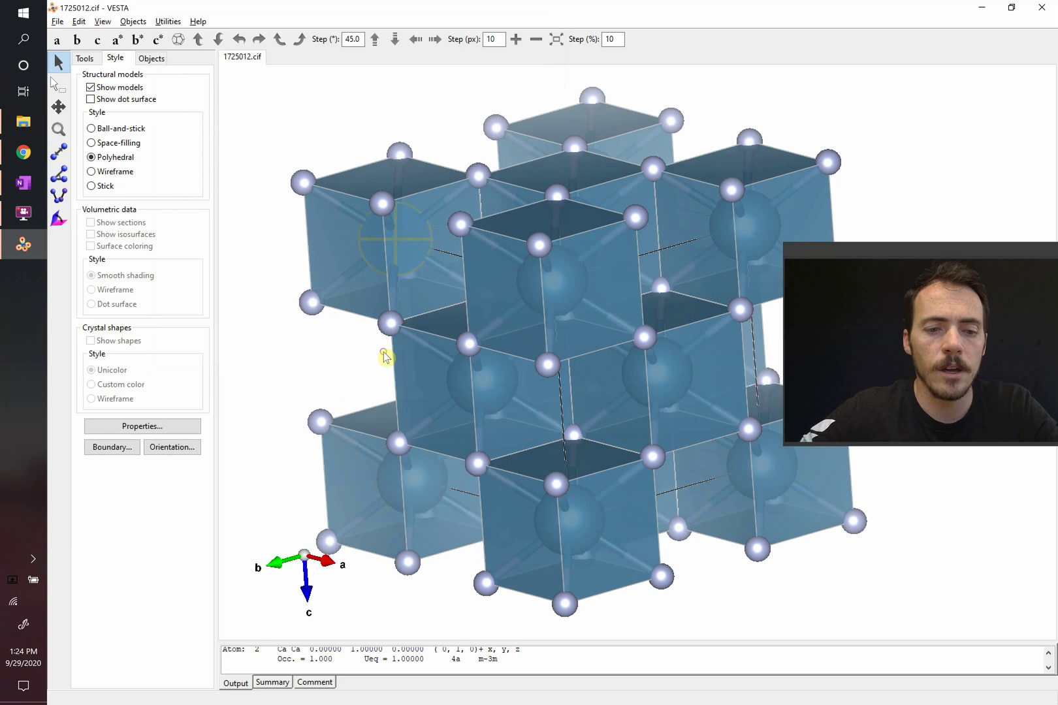
key("alt+Tab")
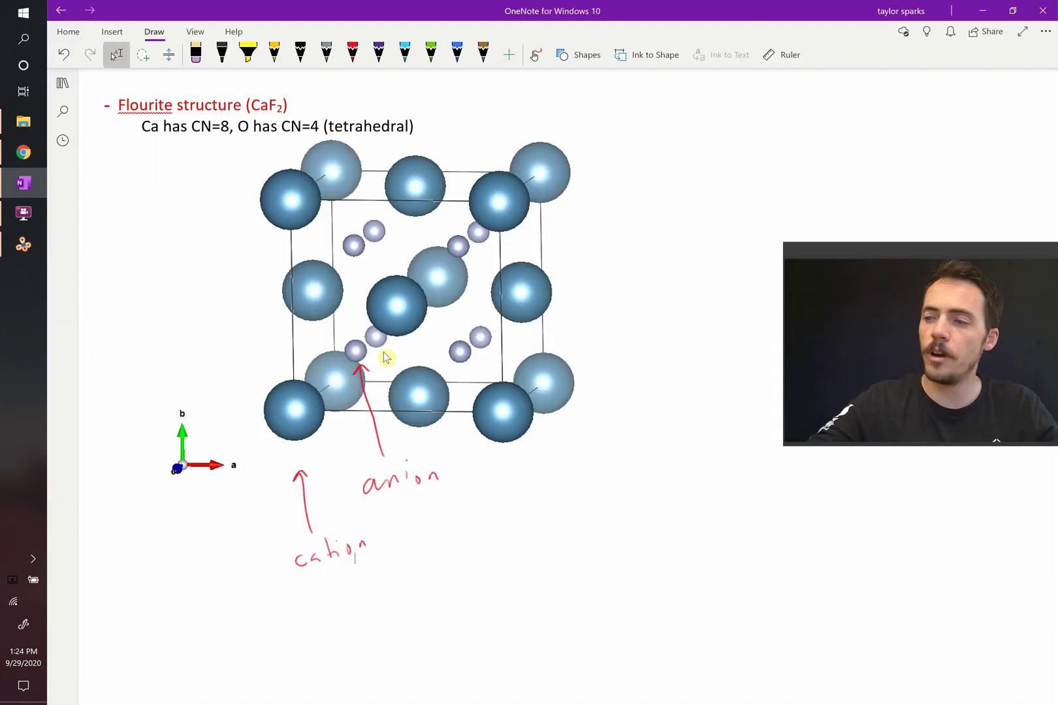
Step: Pick the red pen to shade over an anion in the unit-cell picture
left_click(352, 54)
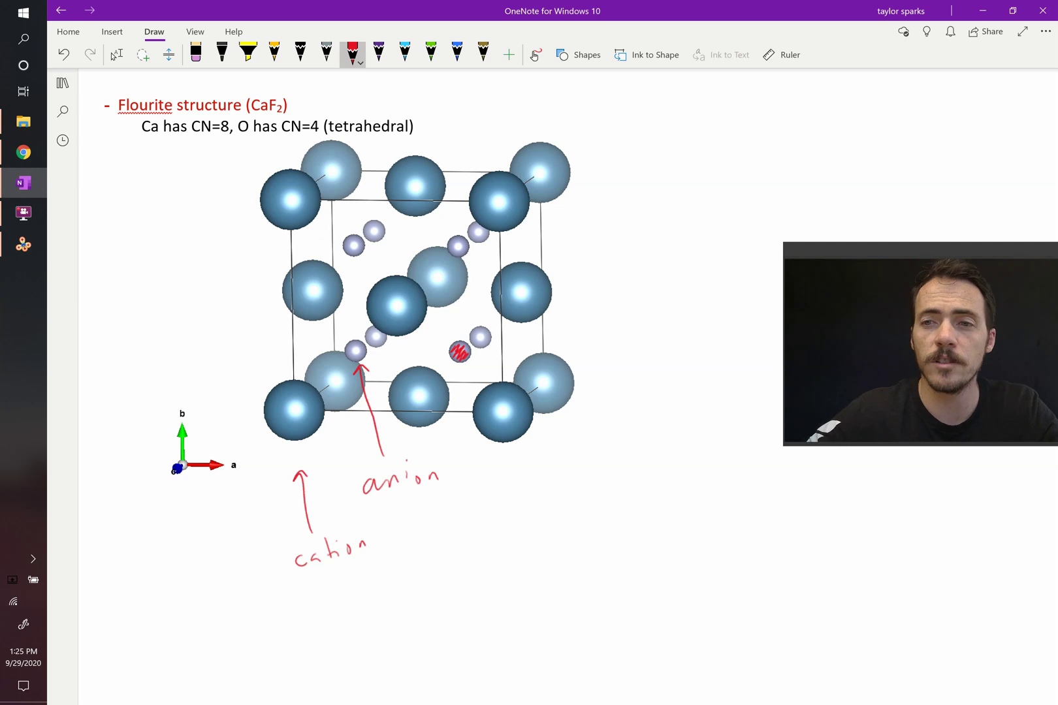
Step: Change the bond entry to F as central atom and Ca as neighbour, and apply it
key("alt+Tab")
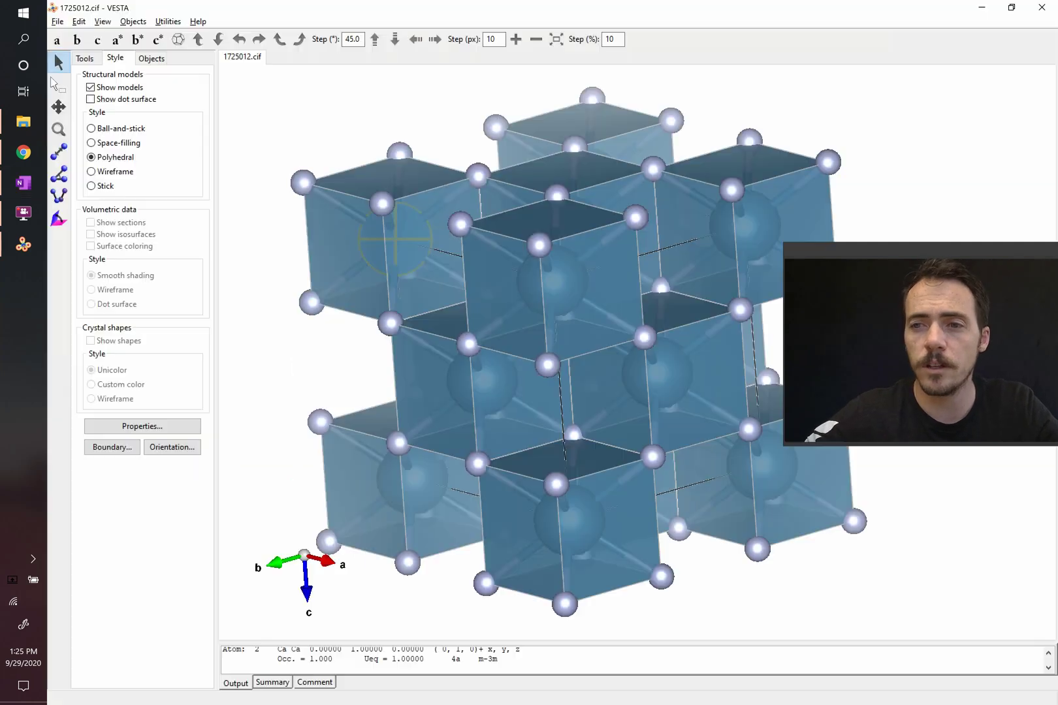
double_click(476, 345)
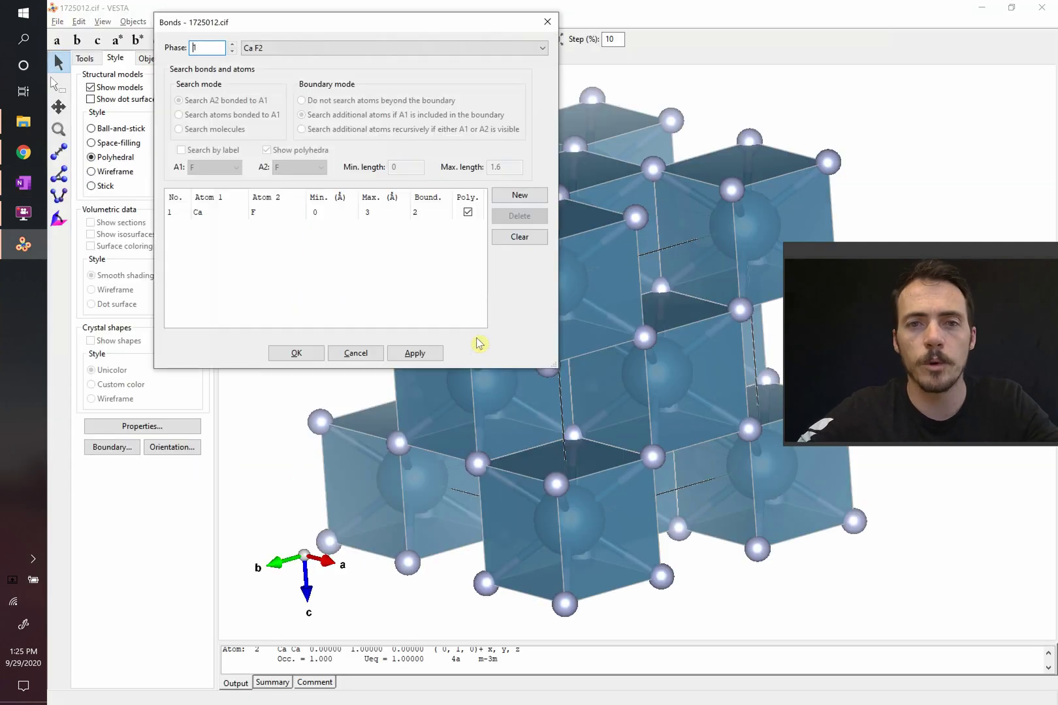
left_click(209, 214)
left_click(236, 168)
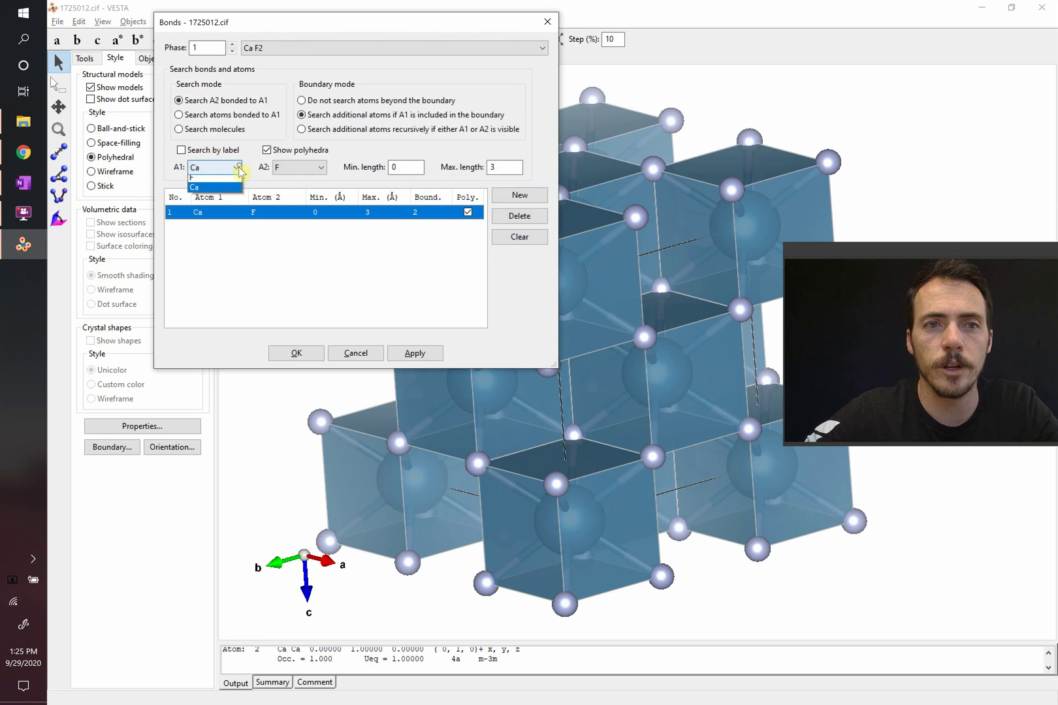
left_click(221, 180)
left_click(307, 167)
left_click(290, 180)
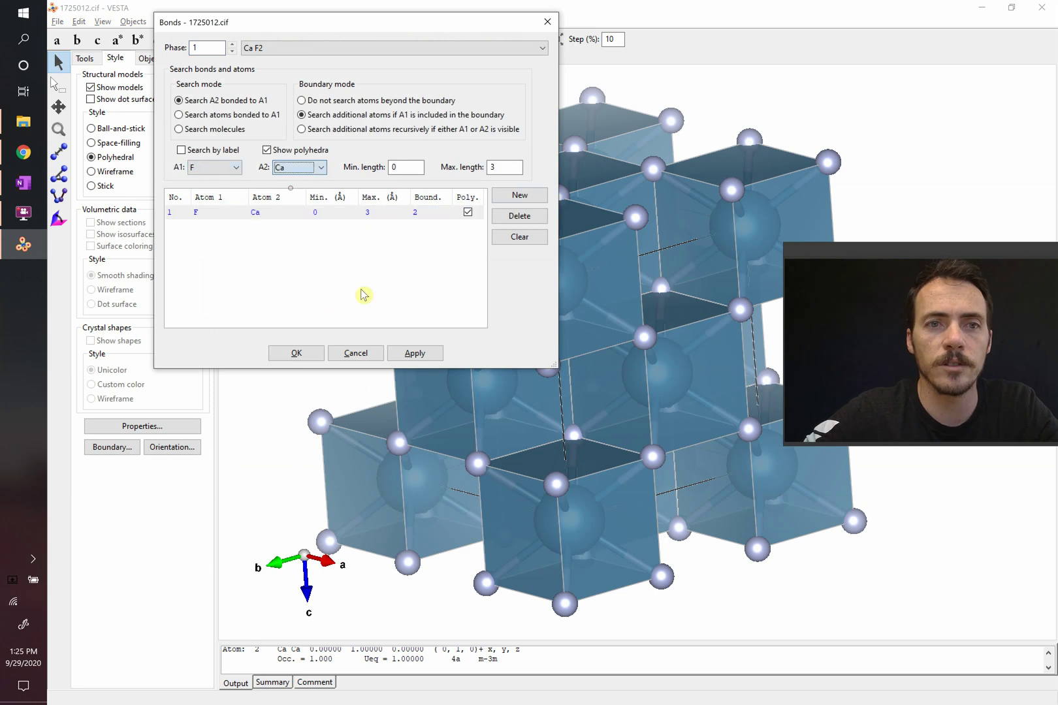
left_click(413, 354)
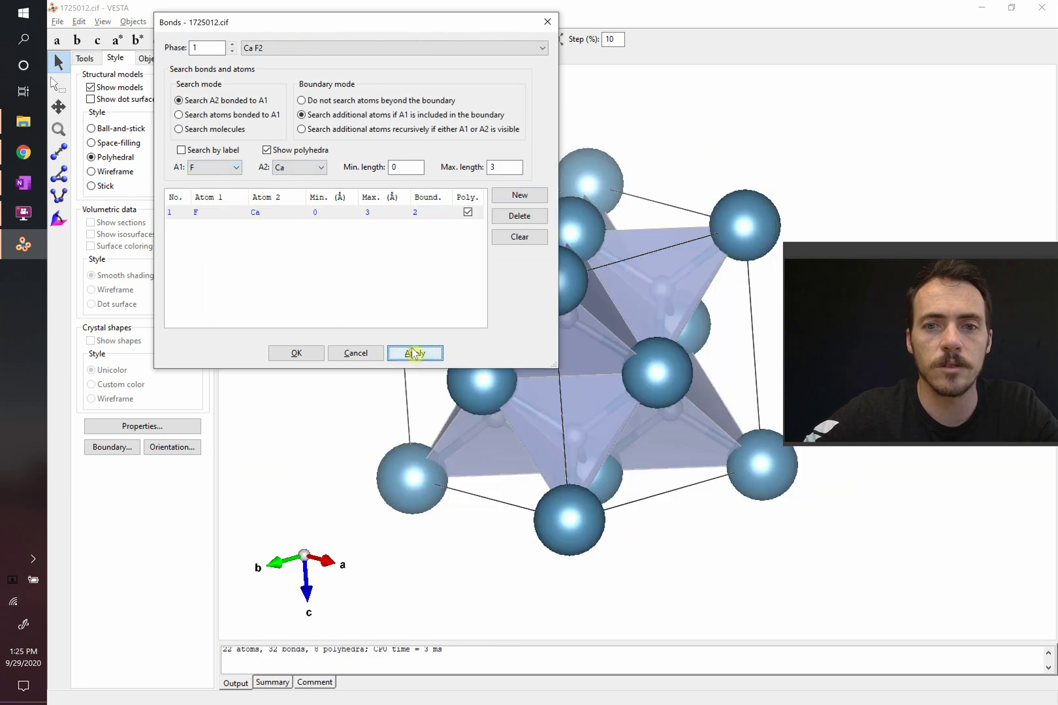
left_click(297, 353)
Step: Rotate the model and check a tetrahedron's coordination number of 4
left_click_drag(425, 371, 403, 340)
left_click(565, 300)
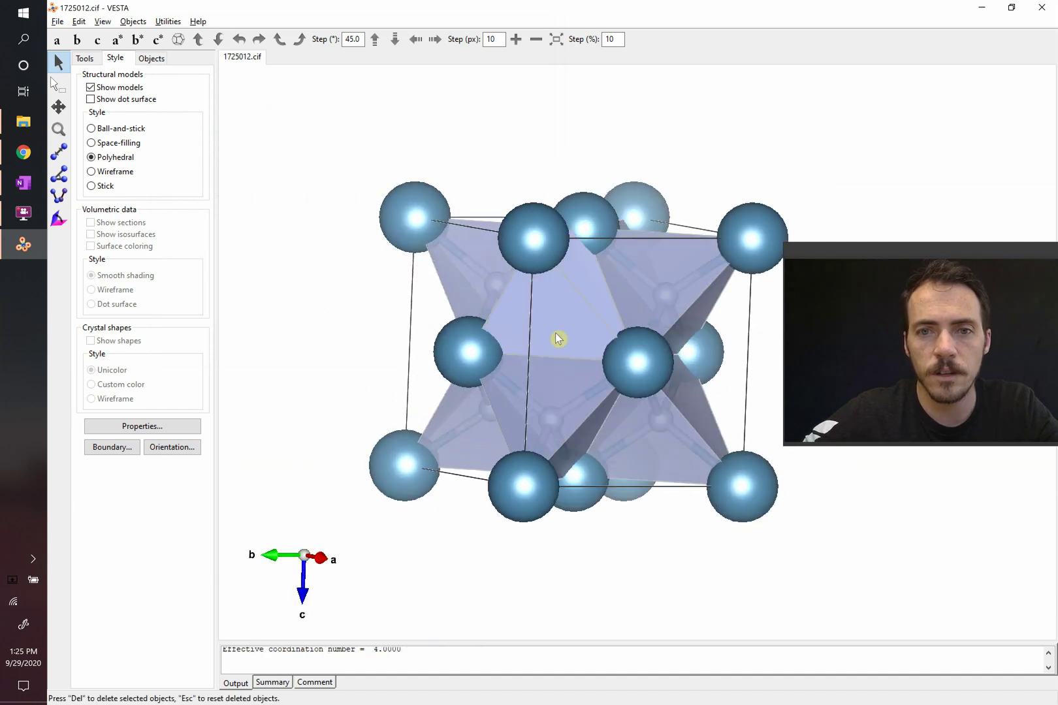
left_click_drag(557, 337, 741, 313)
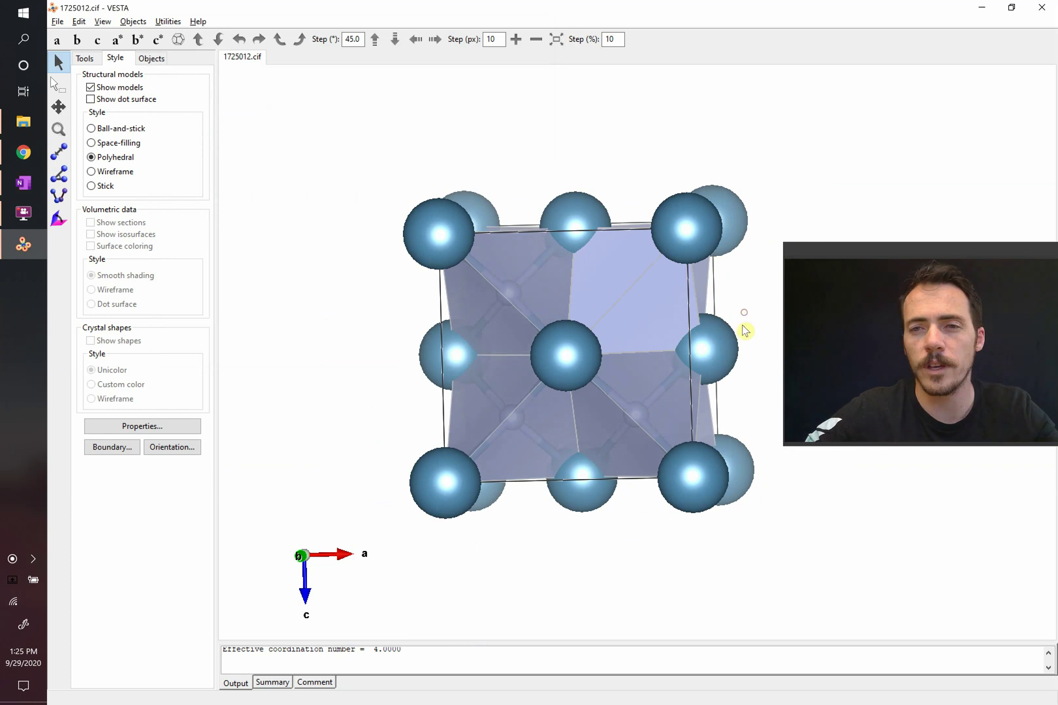
Step: Delete the F–Ca bond definition, leaving bare atoms, and tilt the model
double_click(547, 254)
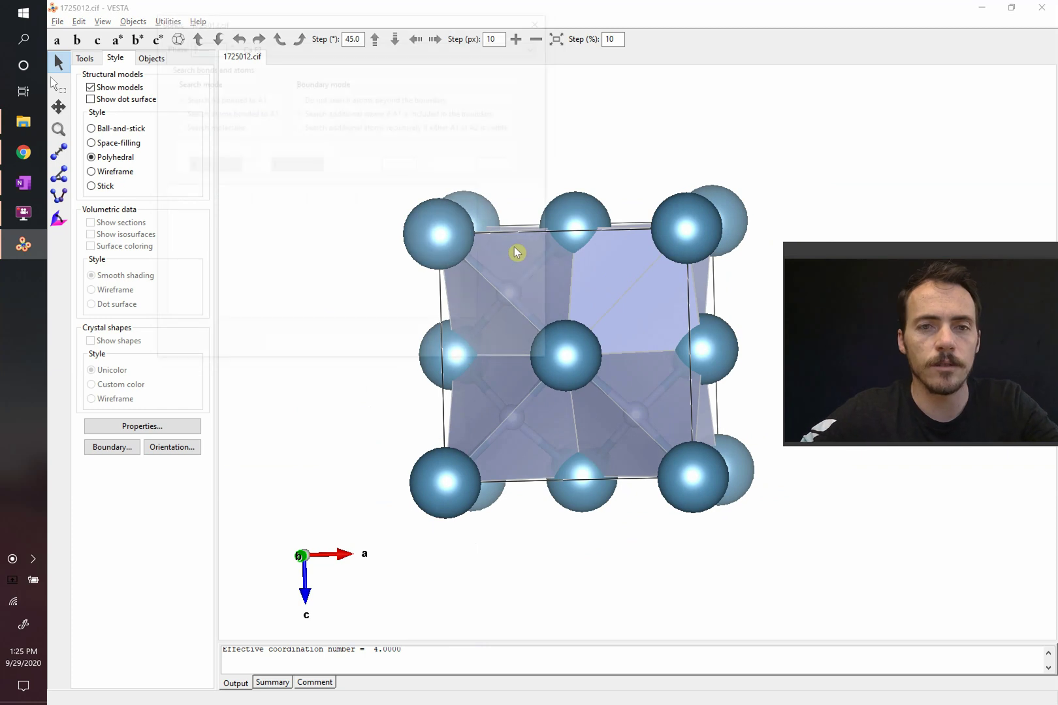
left_click(371, 217)
left_click(514, 215)
left_click(292, 352)
mouse_move(458, 345)
left_mouse_down()
mouse_move(437, 356)
mouse_move(465, 361)
mouse_move(449, 357)
left_mouse_up()
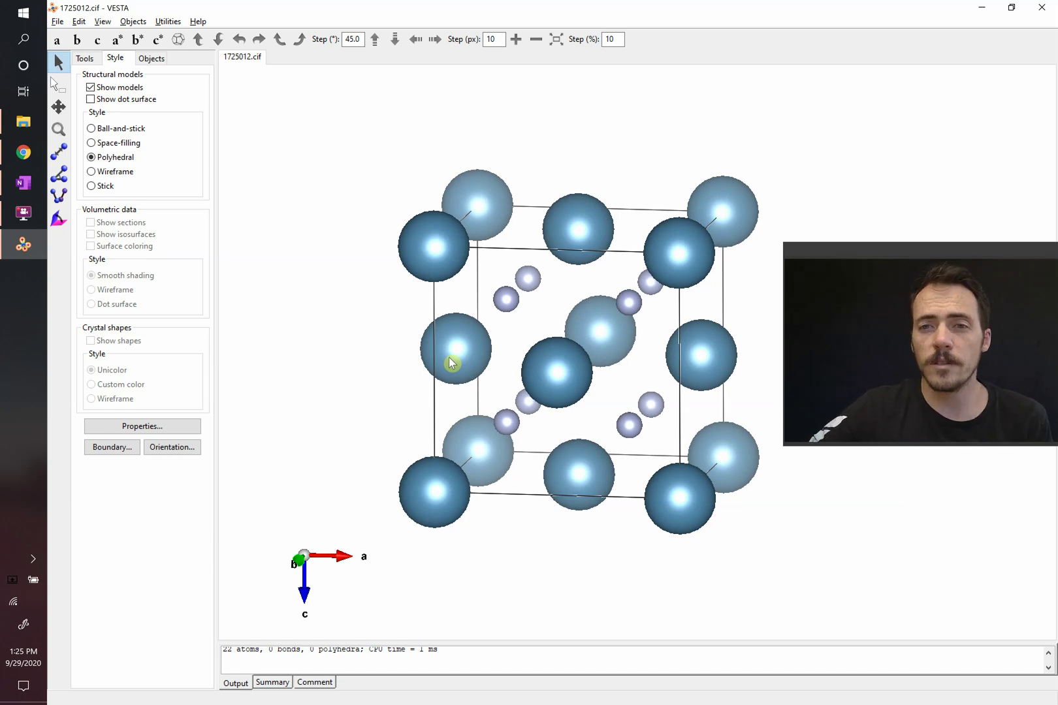
left_click_drag(515, 360, 518, 346)
Step: Select the small F atoms, using region selection to grab all eight
left_click(531, 280)
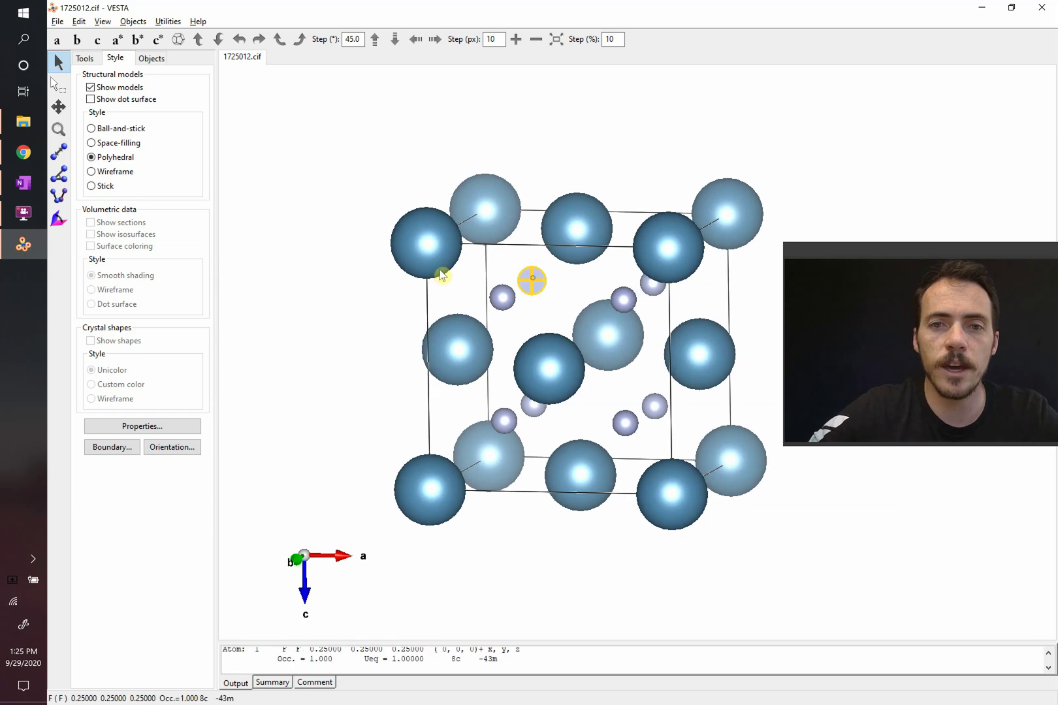
left_click(68, 88)
left_click_drag(488, 266, 556, 319)
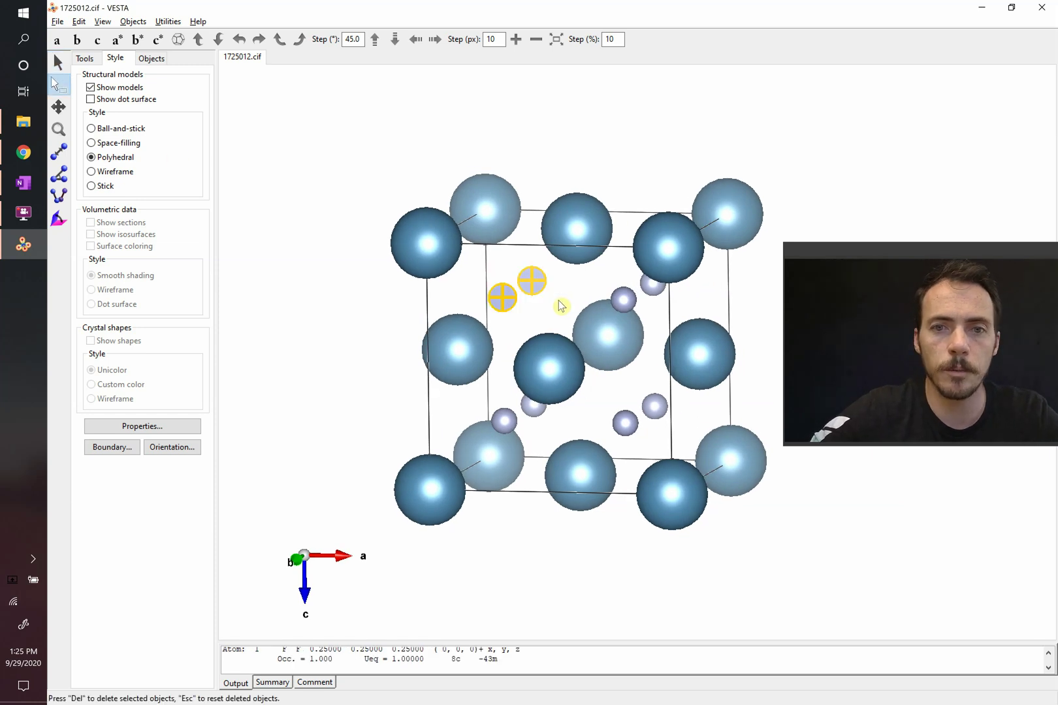
double_click(622, 301)
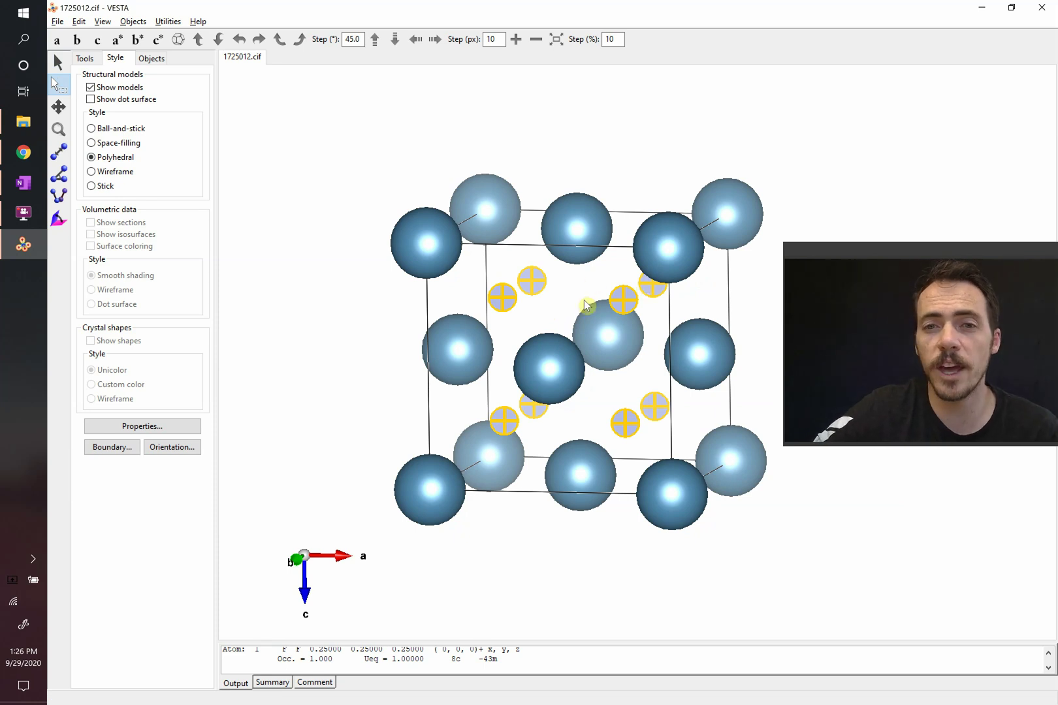
Step: Delete three individual F atoms inside the cell and pick a fourth
left_click(543, 143)
left_click(531, 282)
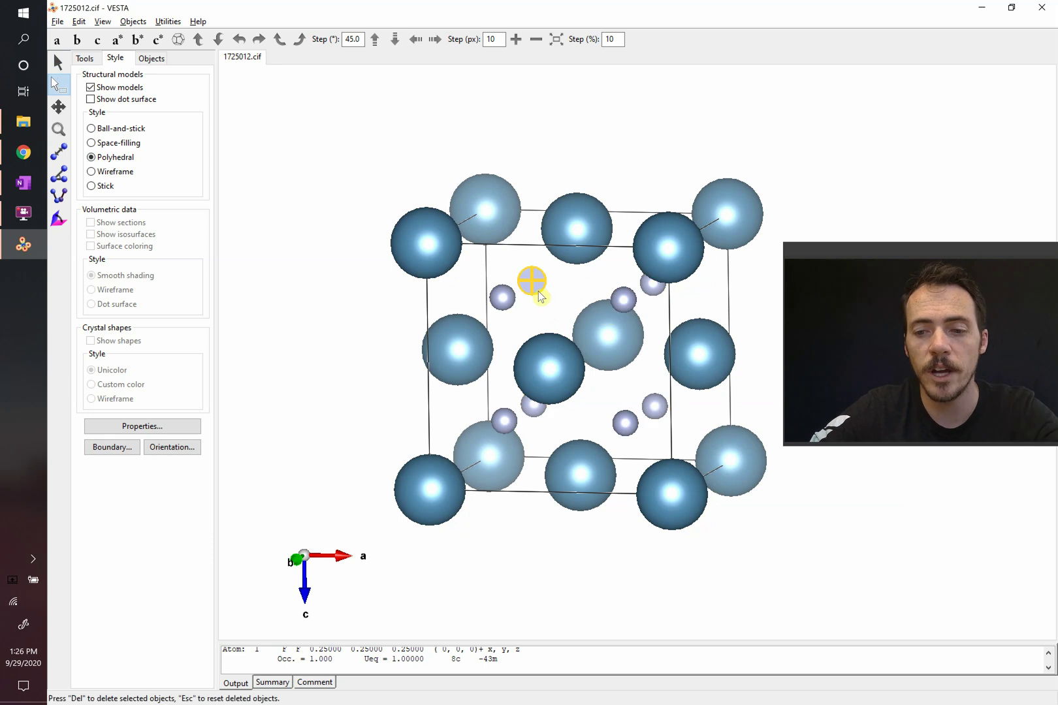
key("Delete")
left_click(623, 297)
key("Delete")
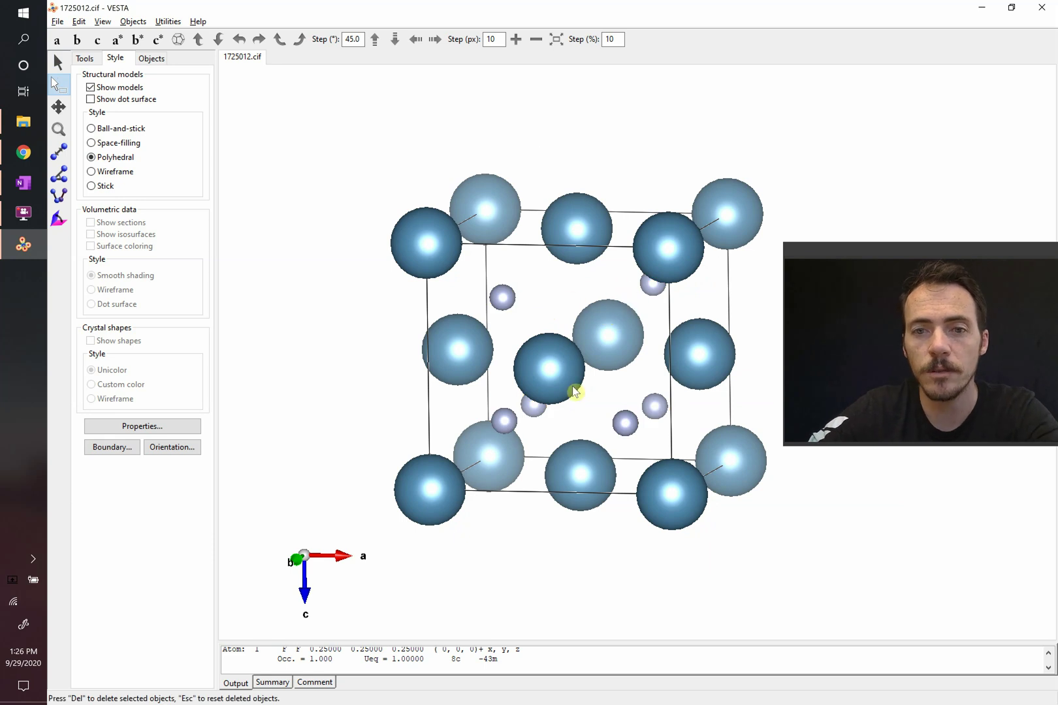
left_click(512, 419)
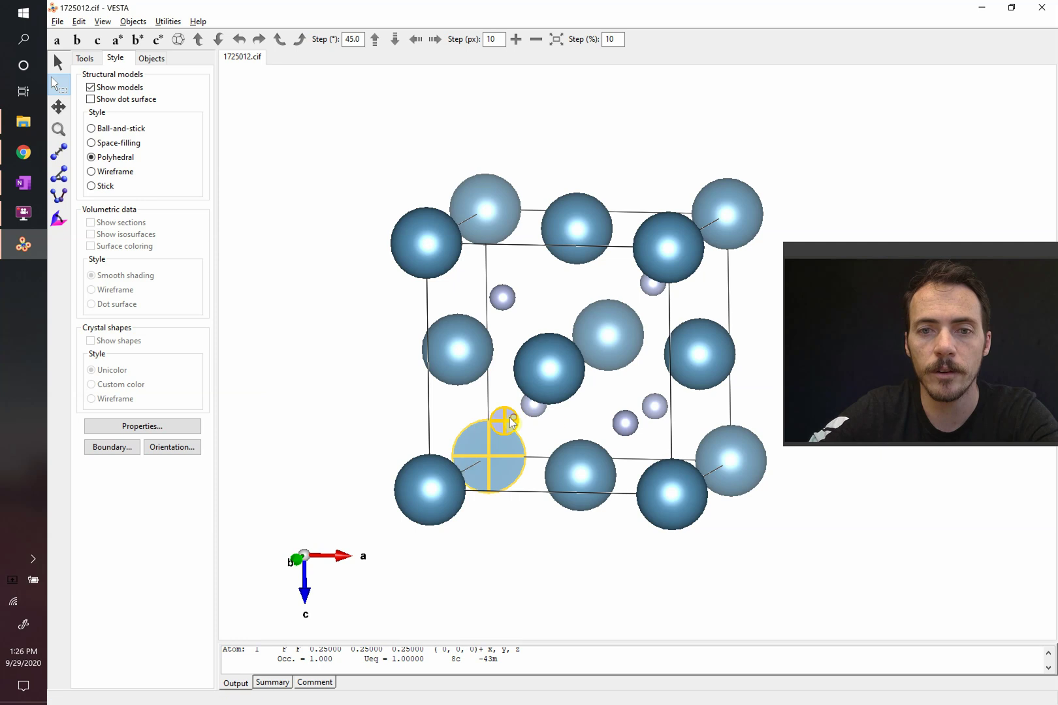
key("Delete")
left_click(653, 406)
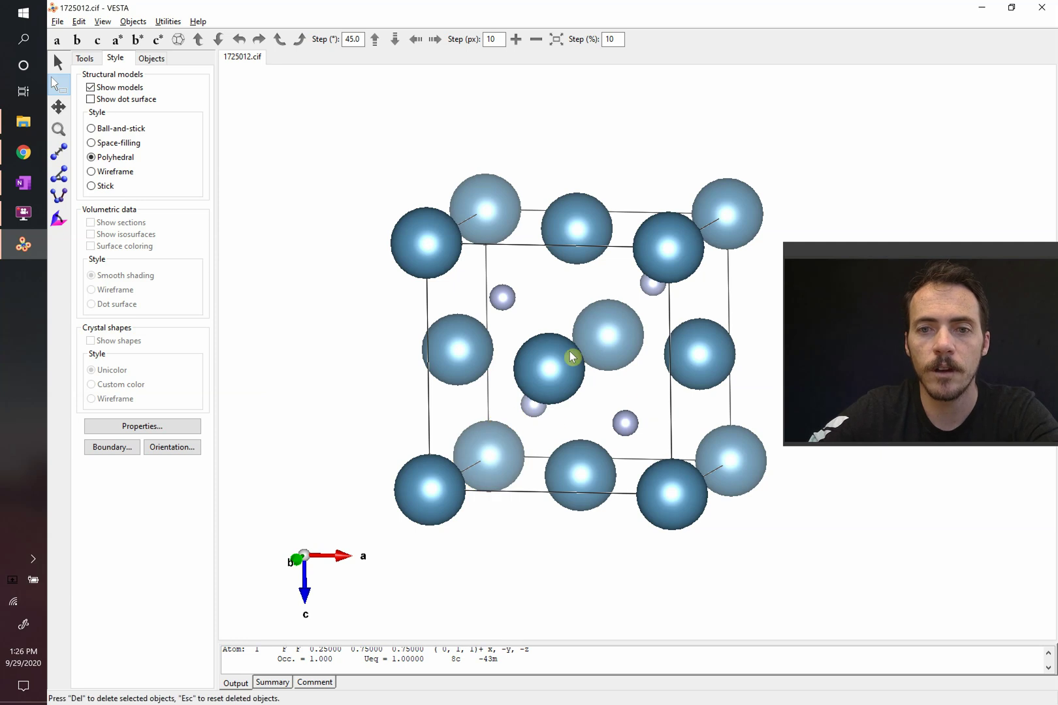
Step: Rotate the model until the remaining F atoms line up in pairs
left_click(59, 62)
left_click_drag(329, 221, 351, 213)
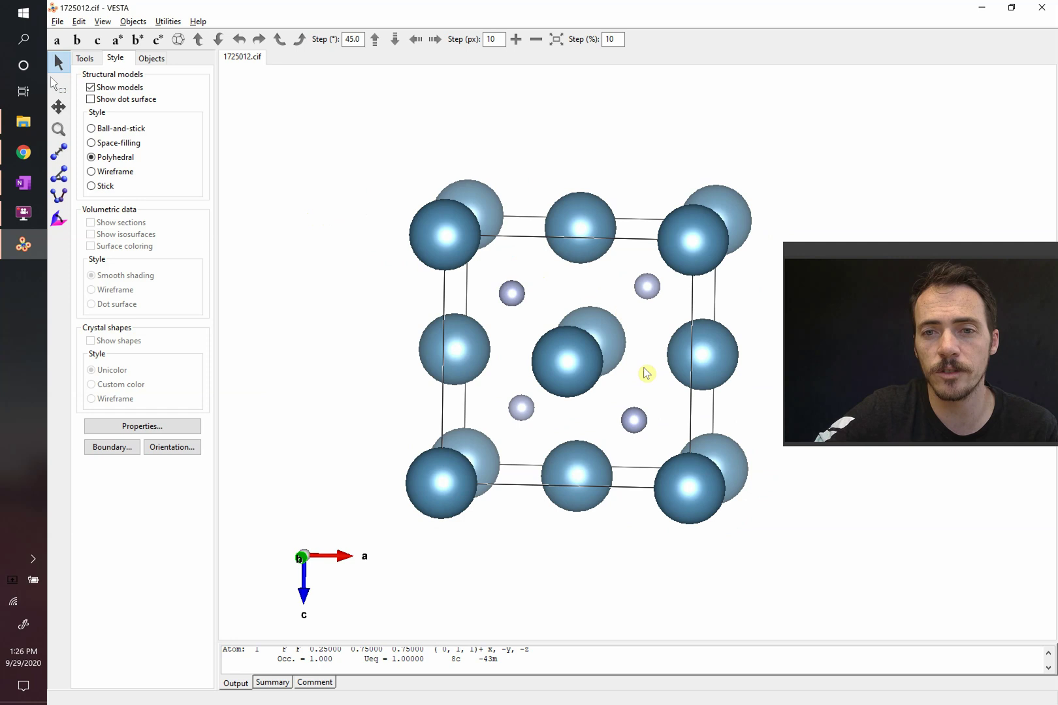
left_click_drag(650, 409, 522, 318)
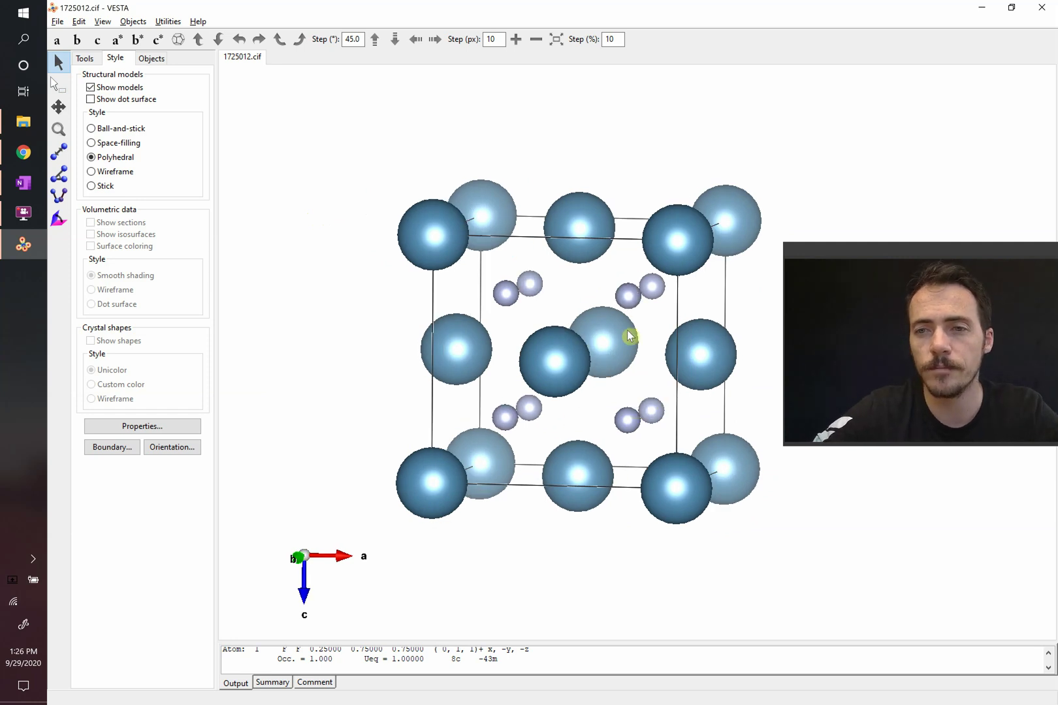
Step: Return to the OneNote notes page, leave inking mode and bring the unit cell into view
key("alt+Tab")
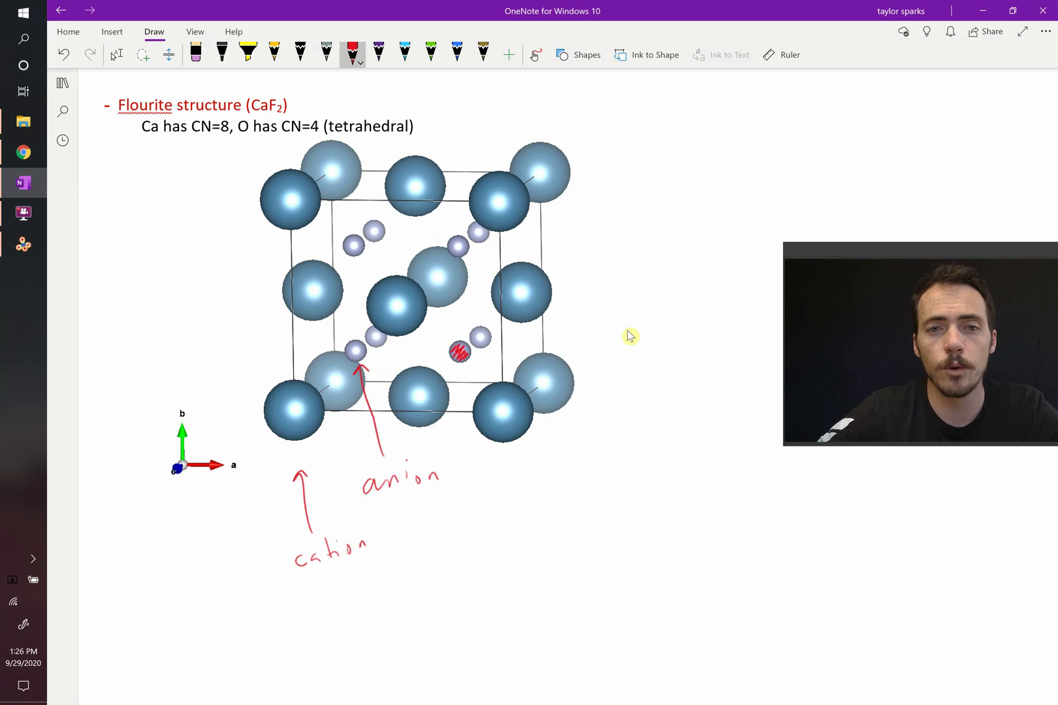
key("Escape")
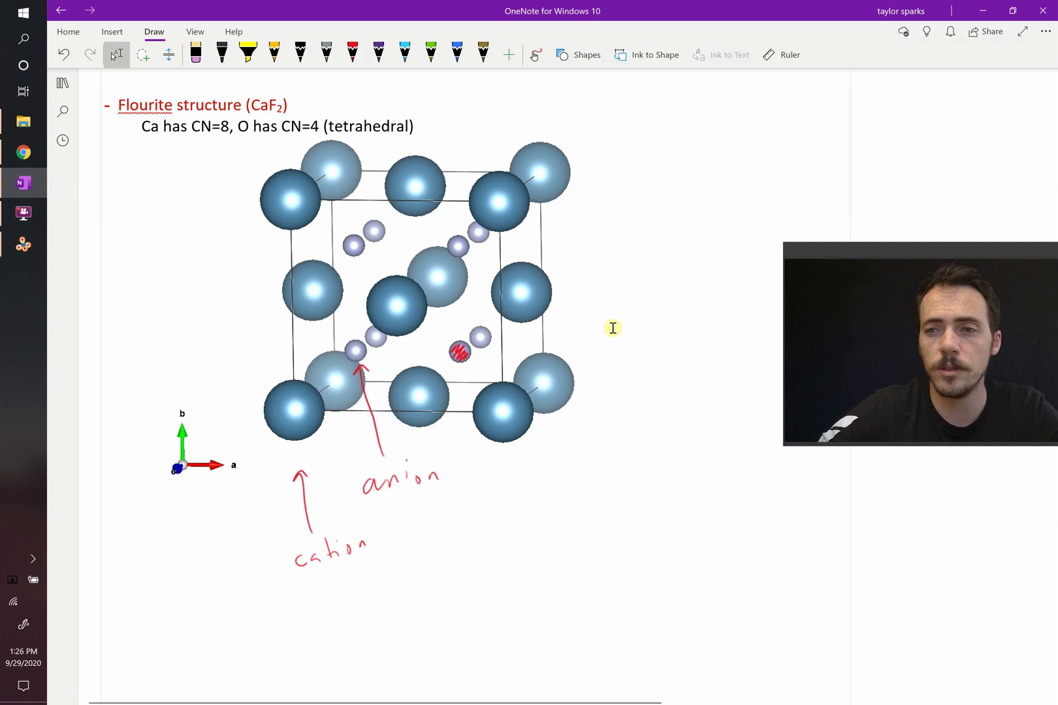
left_click_drag(977, 250, 958, 46)
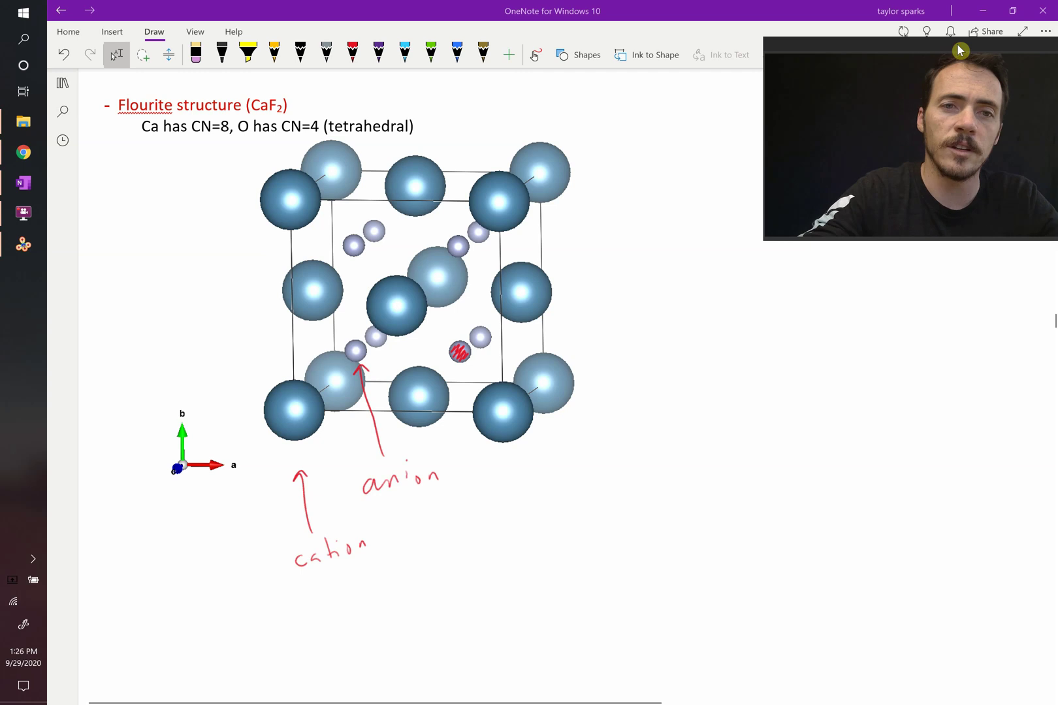
Step: Draw a red body-diagonal line across the unit cell with the red pen
left_click(353, 54)
left_click_drag(328, 168, 515, 406)
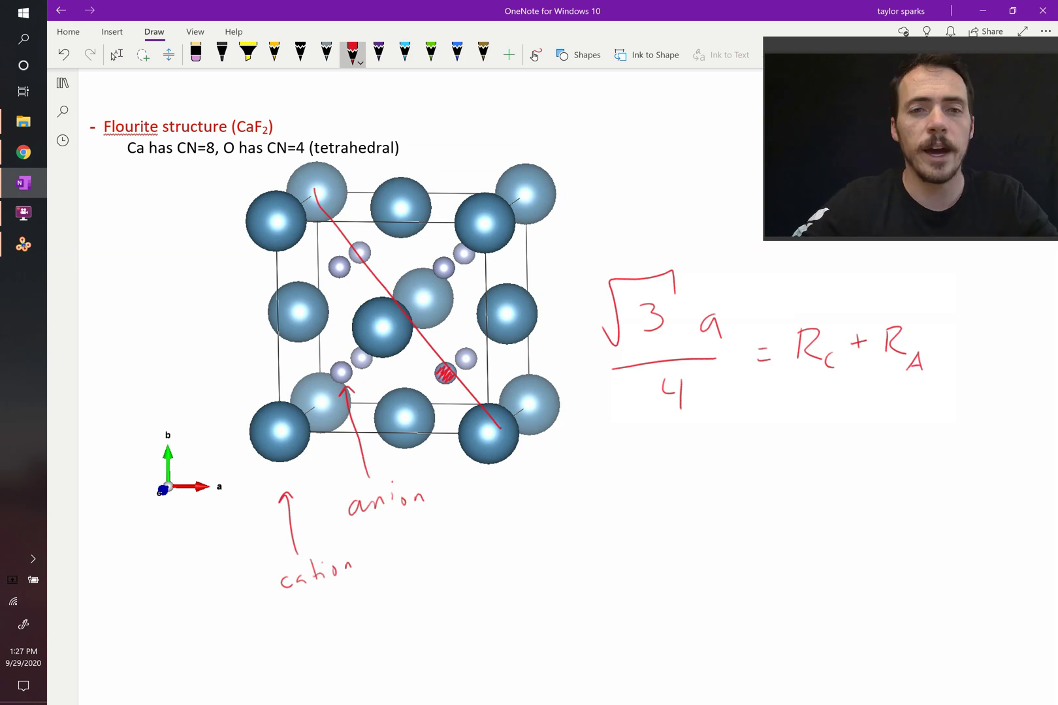
left_click(116, 55)
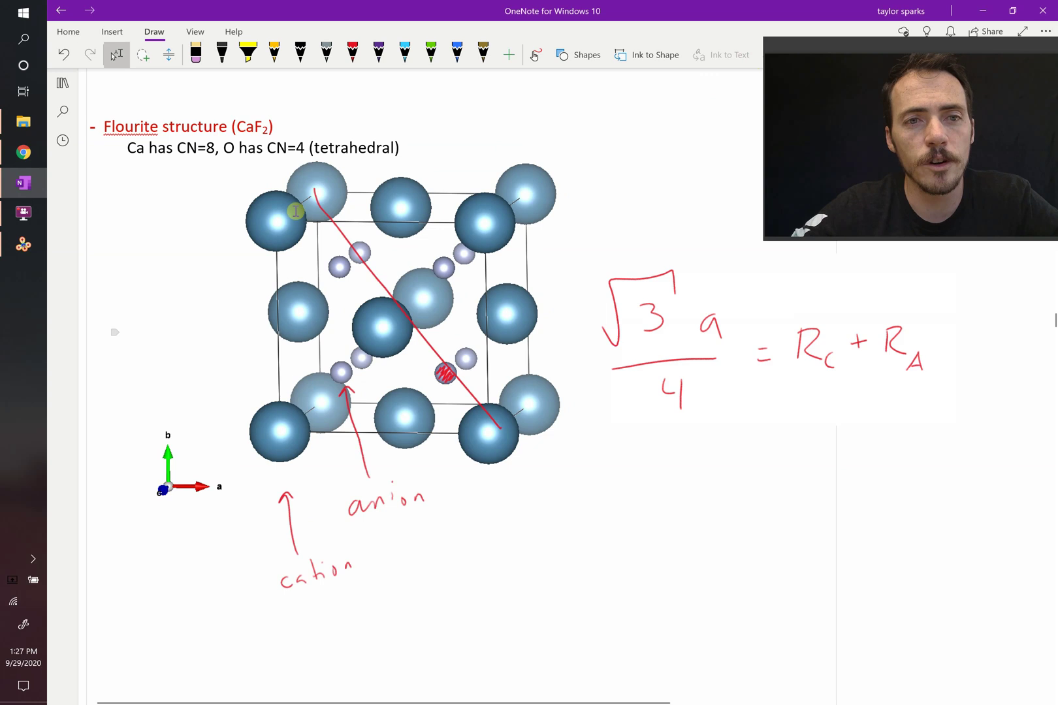